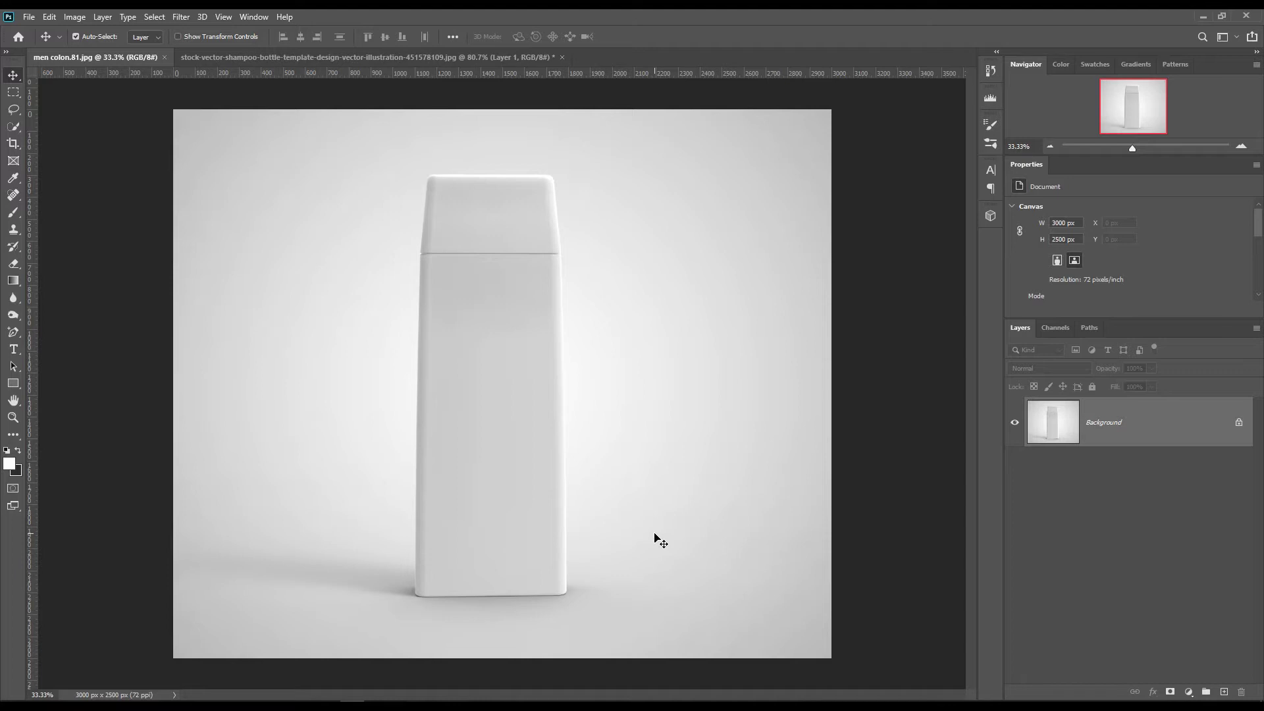
- Trace the bottle body's four corners with the Pen Tool as a closed shape
scroll(268, 375, "up", 3)
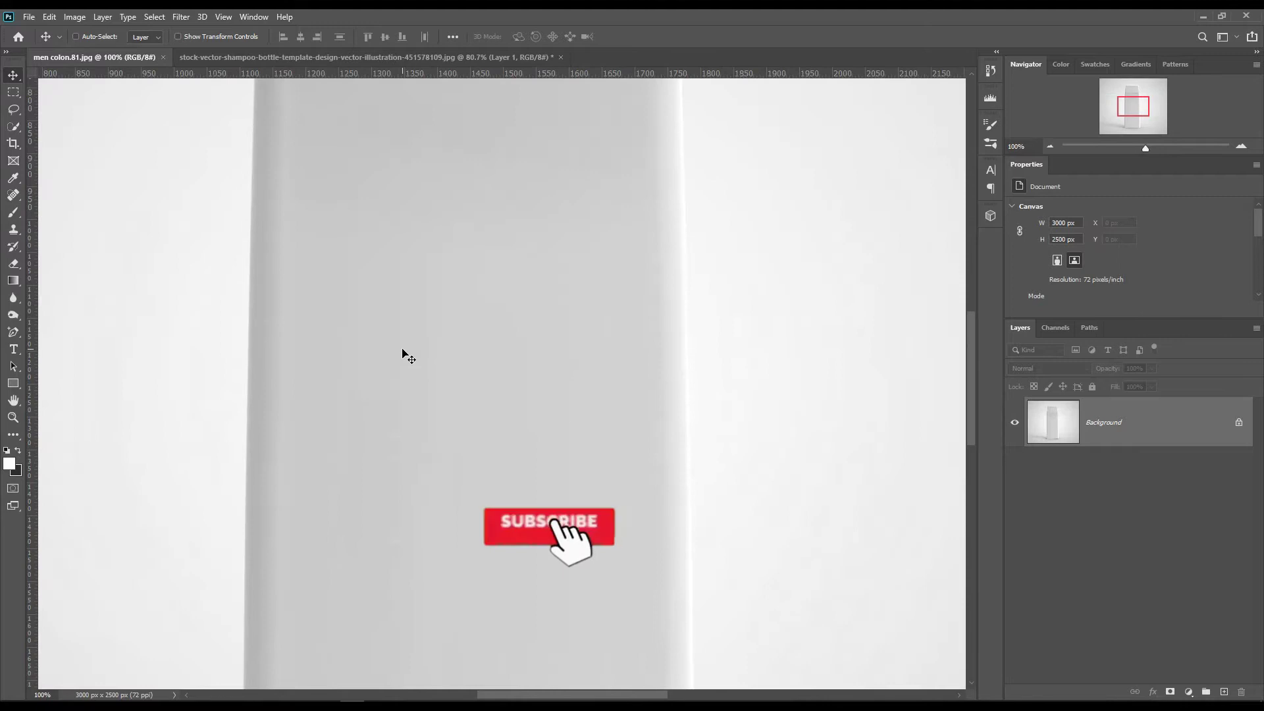
scroll(403, 353, "up", 3)
scroll(381, 259, "up", 2)
left_click_drag(643, 465, 440, 519)
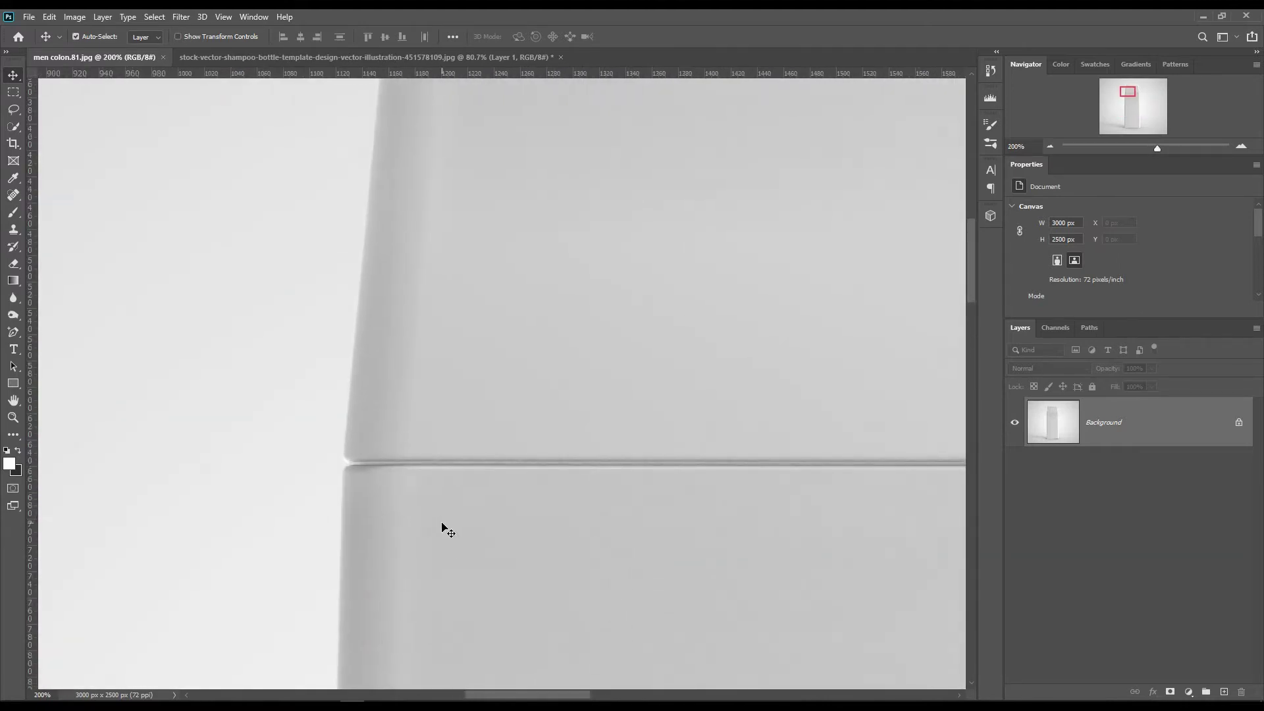
right_click(15, 333)
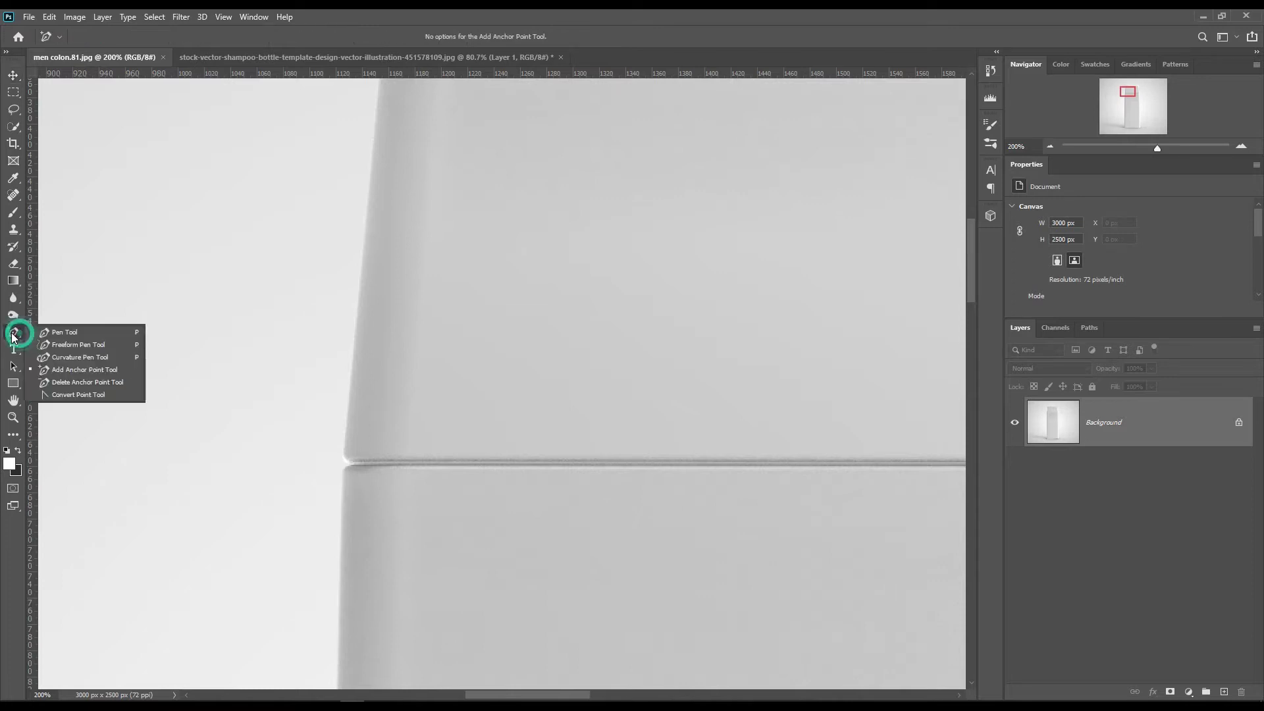
left_click(52, 336)
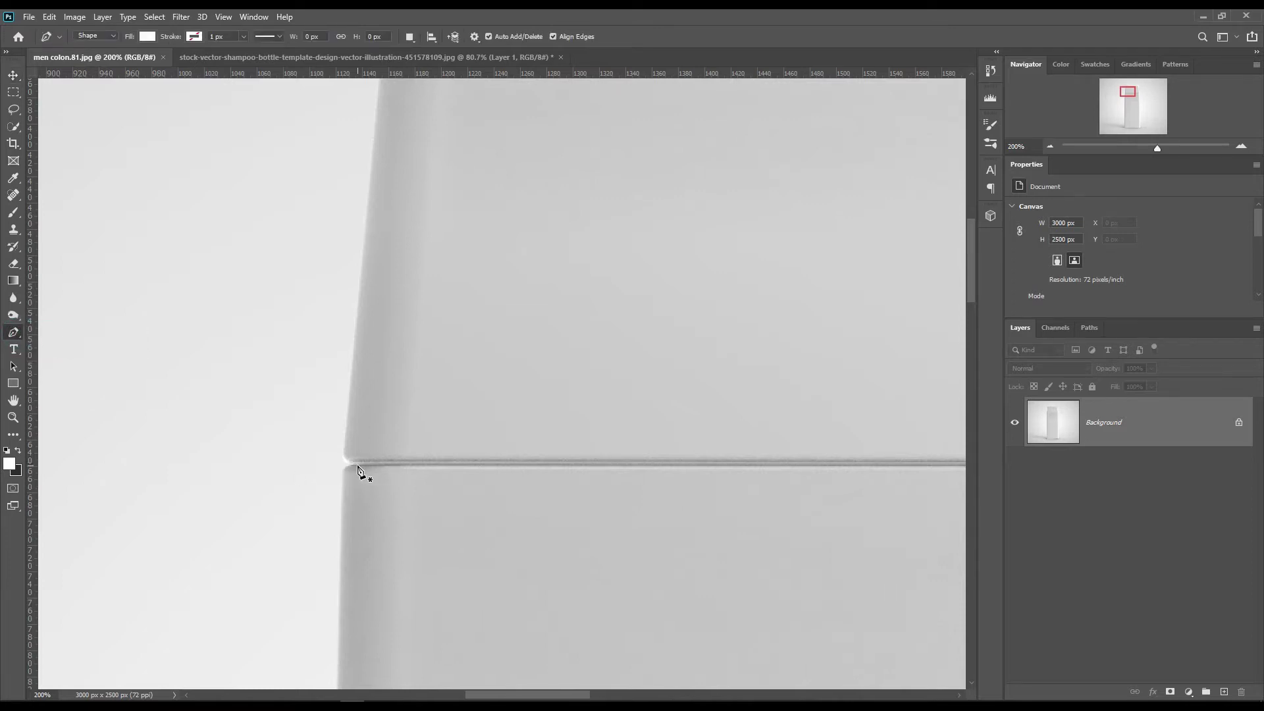
left_click(357, 466)
scroll(516, 516, "down", 10)
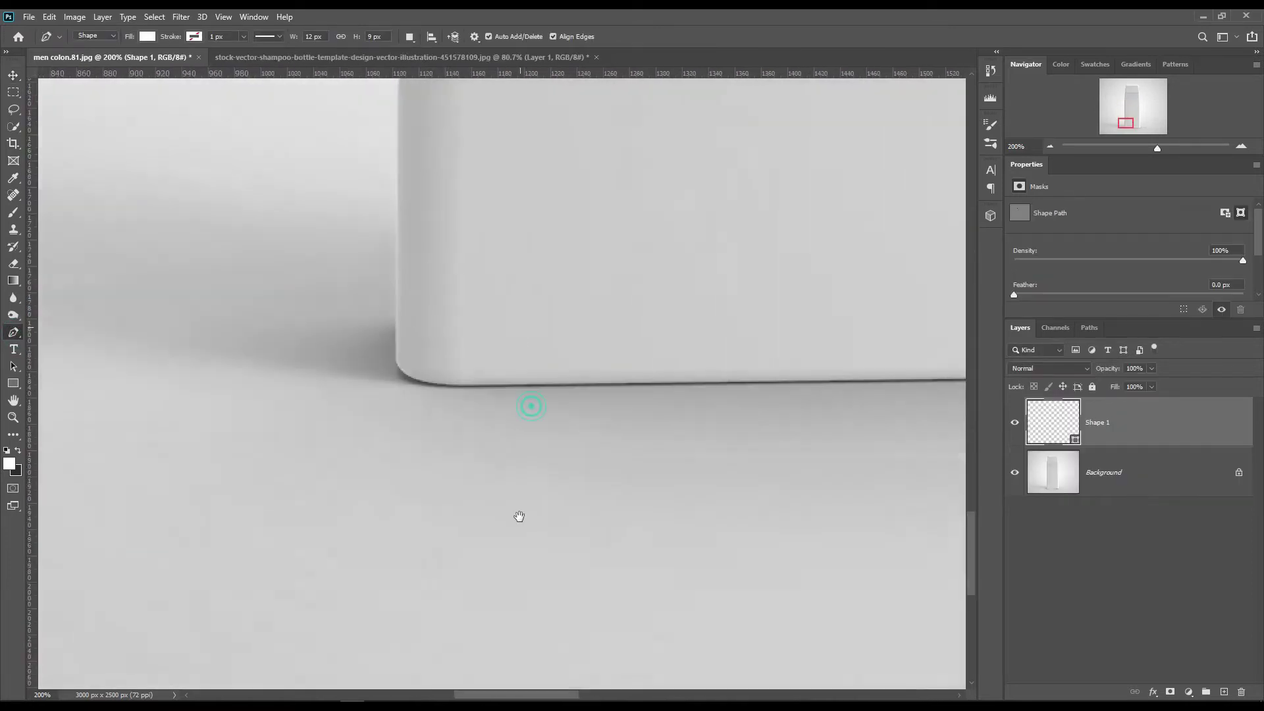
scroll(447, 520, "up", 1)
left_click(387, 500)
scroll(471, 471, "right", 8)
left_click(614, 536)
scroll(671, 585, "up", 15)
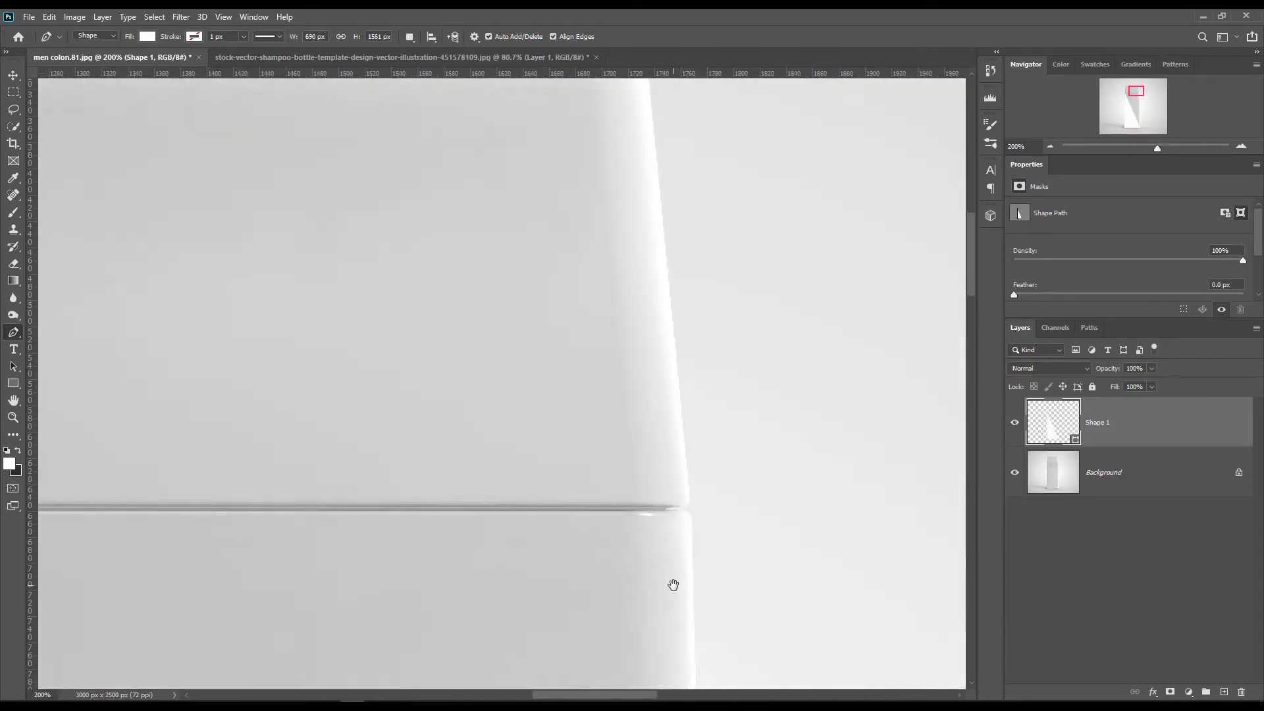
left_click(671, 511)
scroll(671, 510, "left", 8)
left_click(269, 488)
- Set the body shape to 0% opacity and bend its bottom corners to match the rounded edge
key("0")
key("0")
right_click(13, 332)
left_click(66, 369)
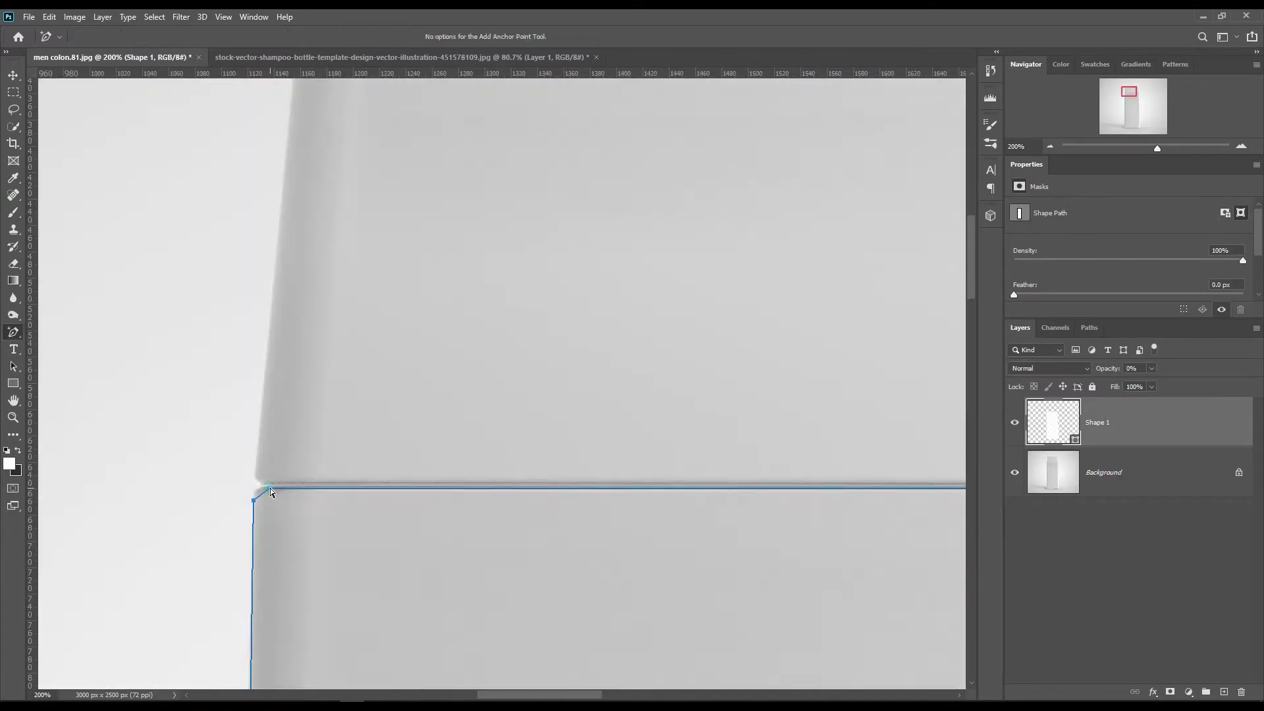
scroll(606, 574, "right", 8)
scroll(551, 507, "down", 15)
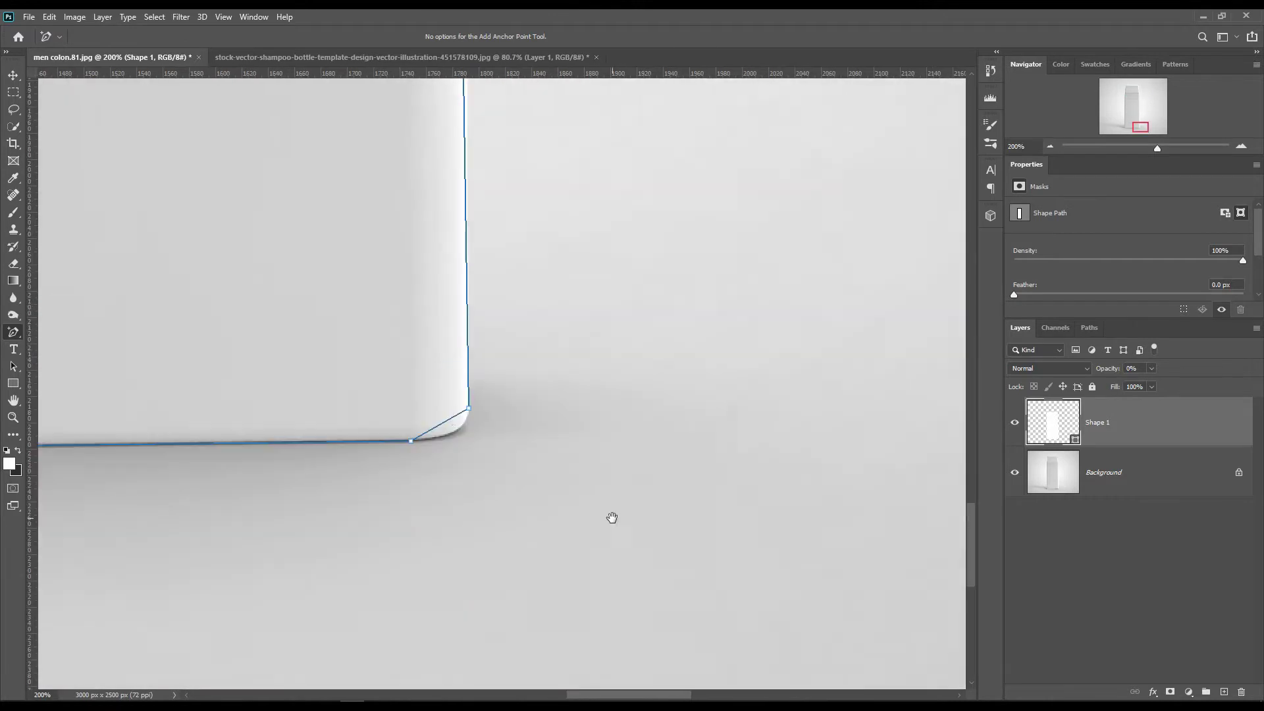
scroll(321, 538, "left", 8)
left_click_drag(290, 504, 287, 517)
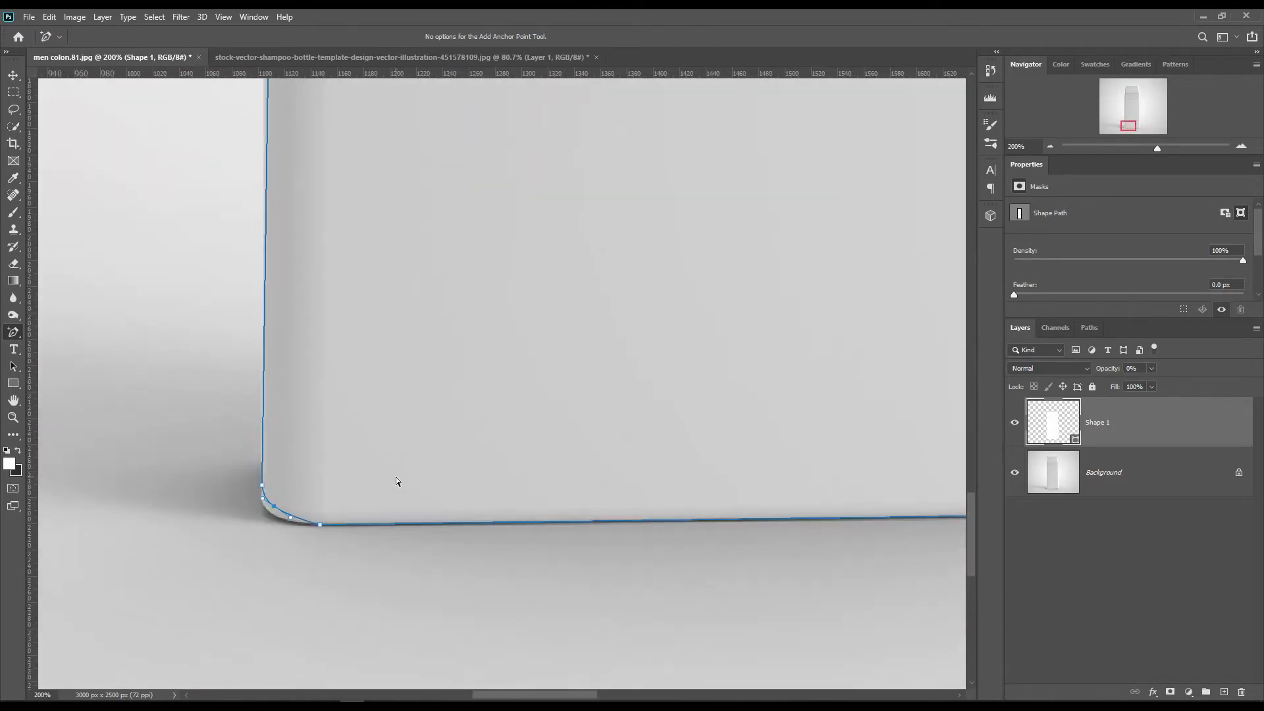
scroll(508, 242, "down", 1)
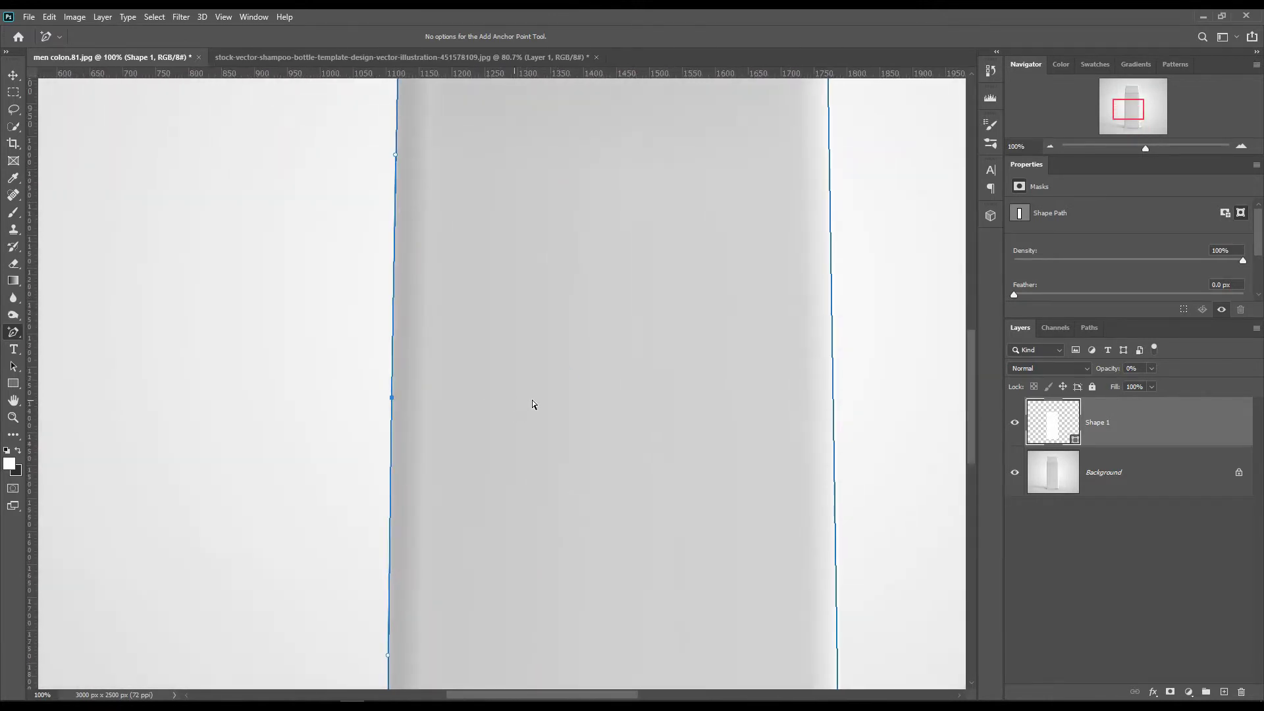
left_click_drag(731, 278, 731, 455)
scroll(731, 455, "down", 5)
left_click_drag(736, 406, 713, 472)
left_click_drag(643, 259, 621, 457)
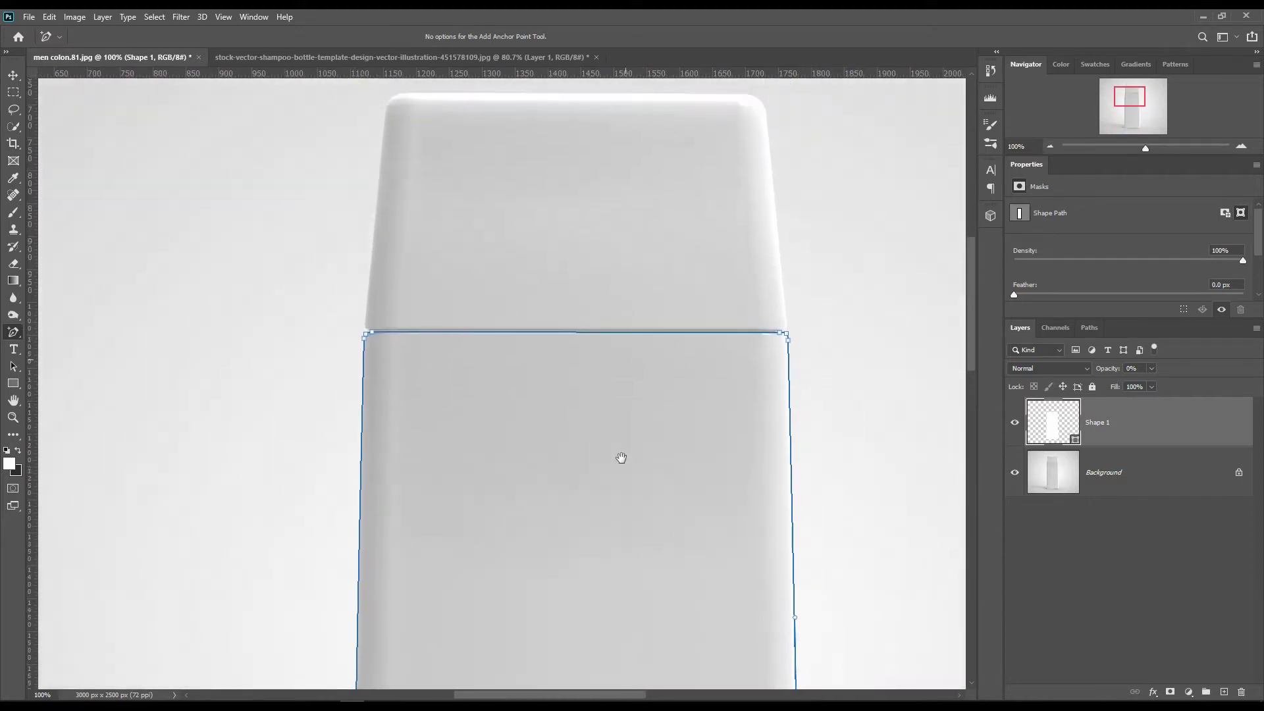
- Rename the traced shape layer to Body and zoom in to 200%
double_click(1095, 423)
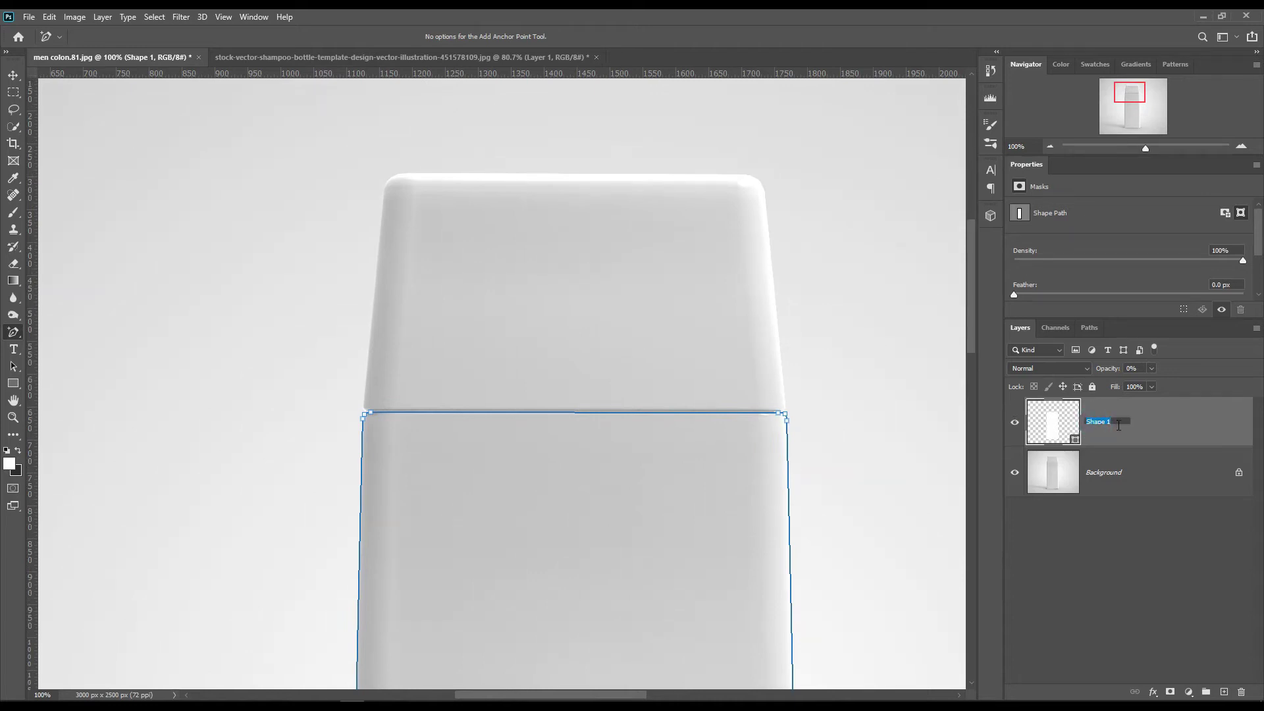
type("Body")
key("Return")
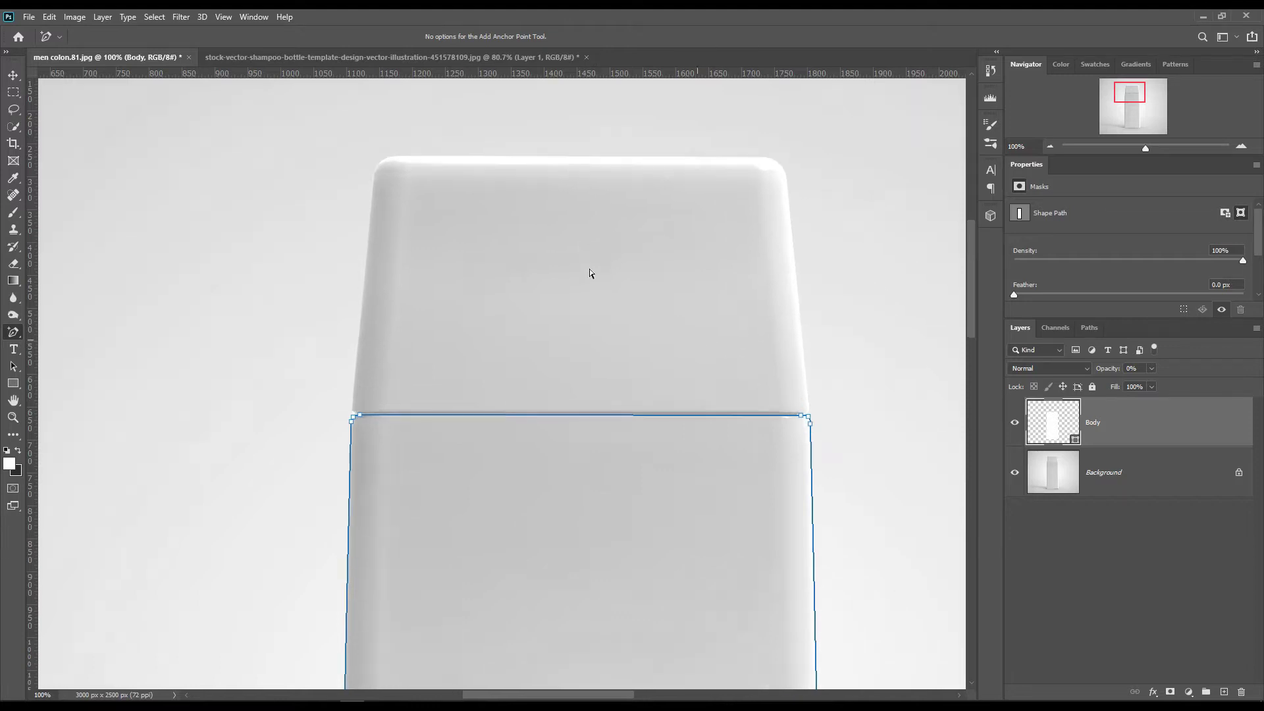
key("ctrl+plus")
- Trace a closed Pen outline around the cap's corners as Shape 1
left_click_drag(576, 147, 546, 509)
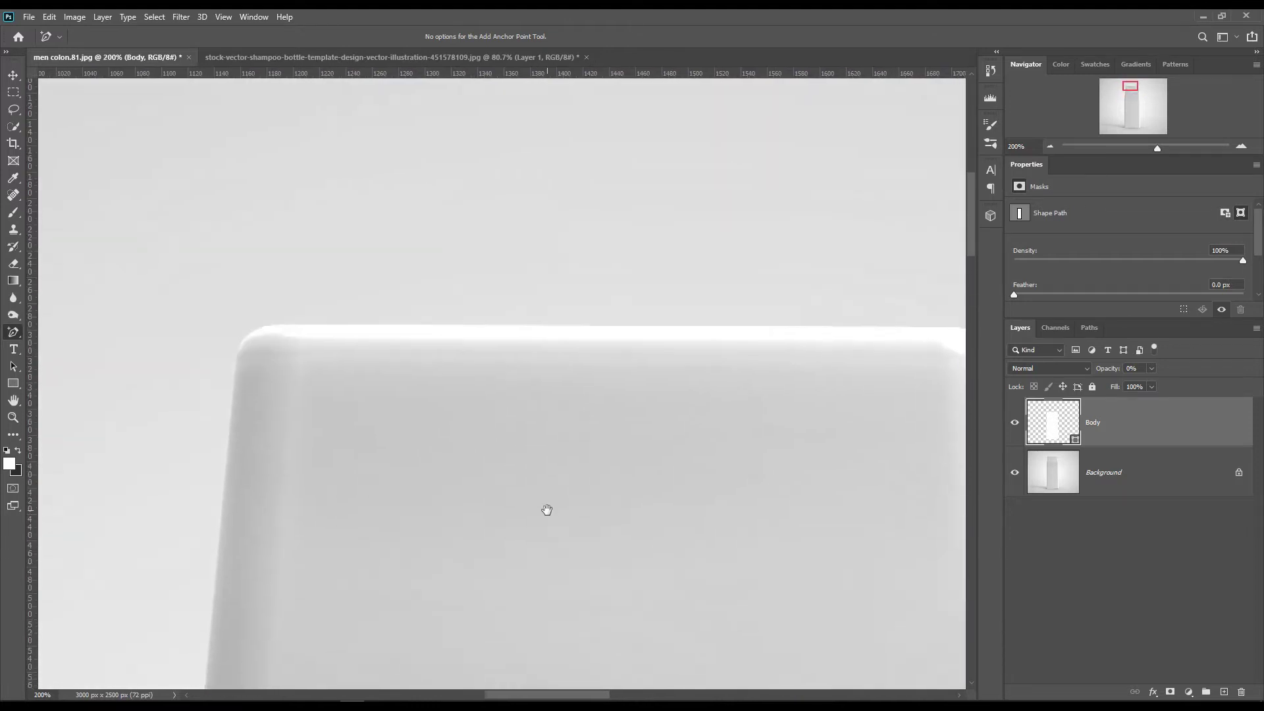
right_click(14, 334)
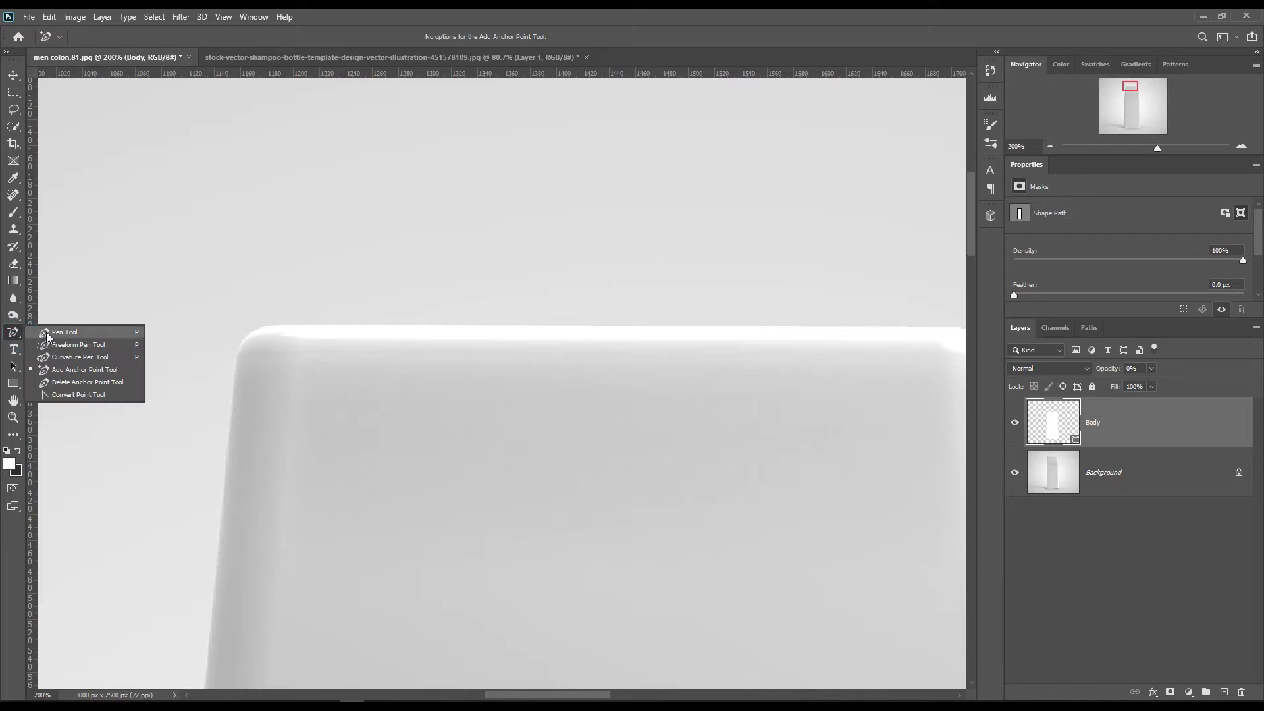
left_click(70, 331)
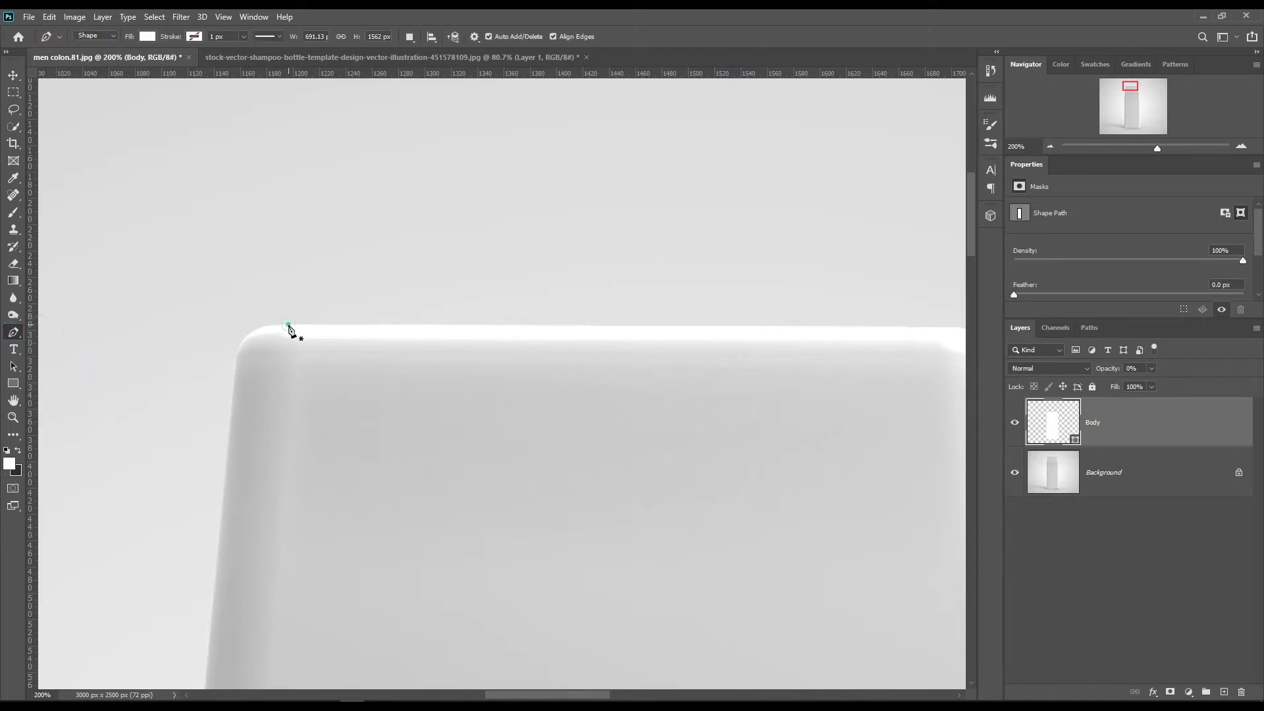
left_click(289, 326)
scroll(217, 500, "down", 5)
left_click(194, 505)
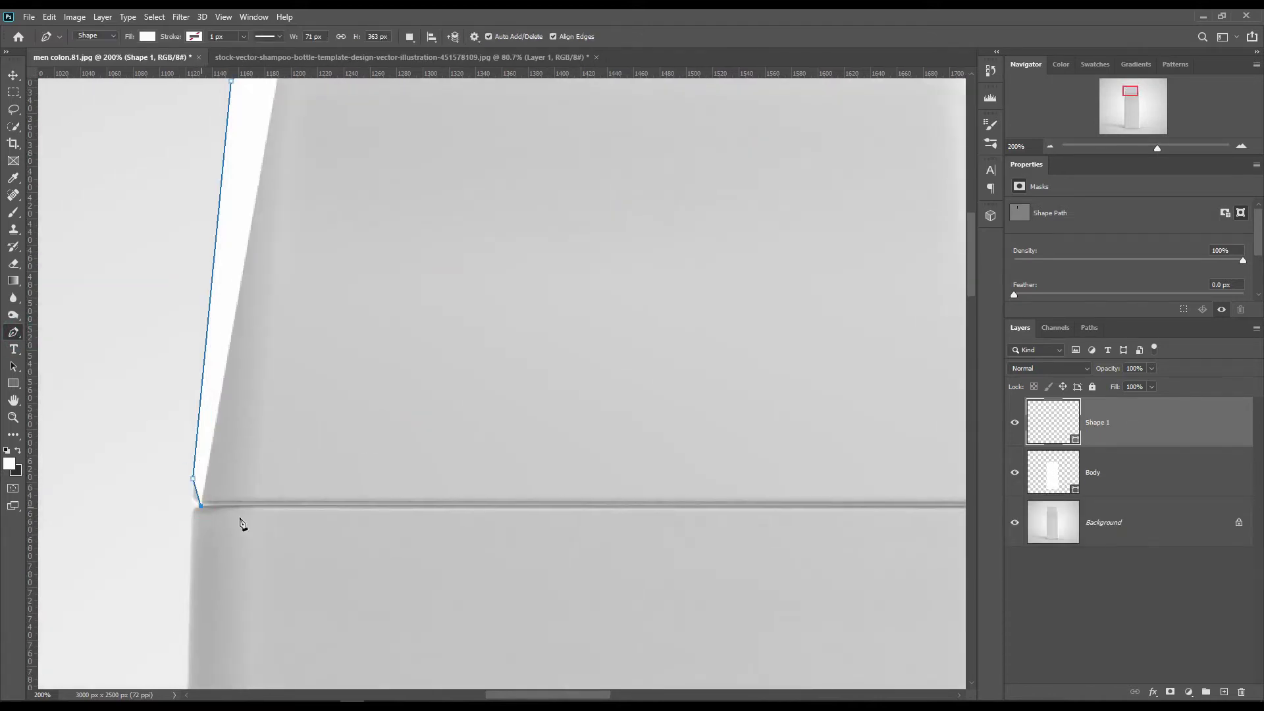
scroll(461, 526, "right", 5)
left_click(658, 533)
scroll(740, 477, "up", 3)
left_click(729, 472)
left_click(673, 427)
scroll(422, 427, "left", 5)
left_click(102, 476)
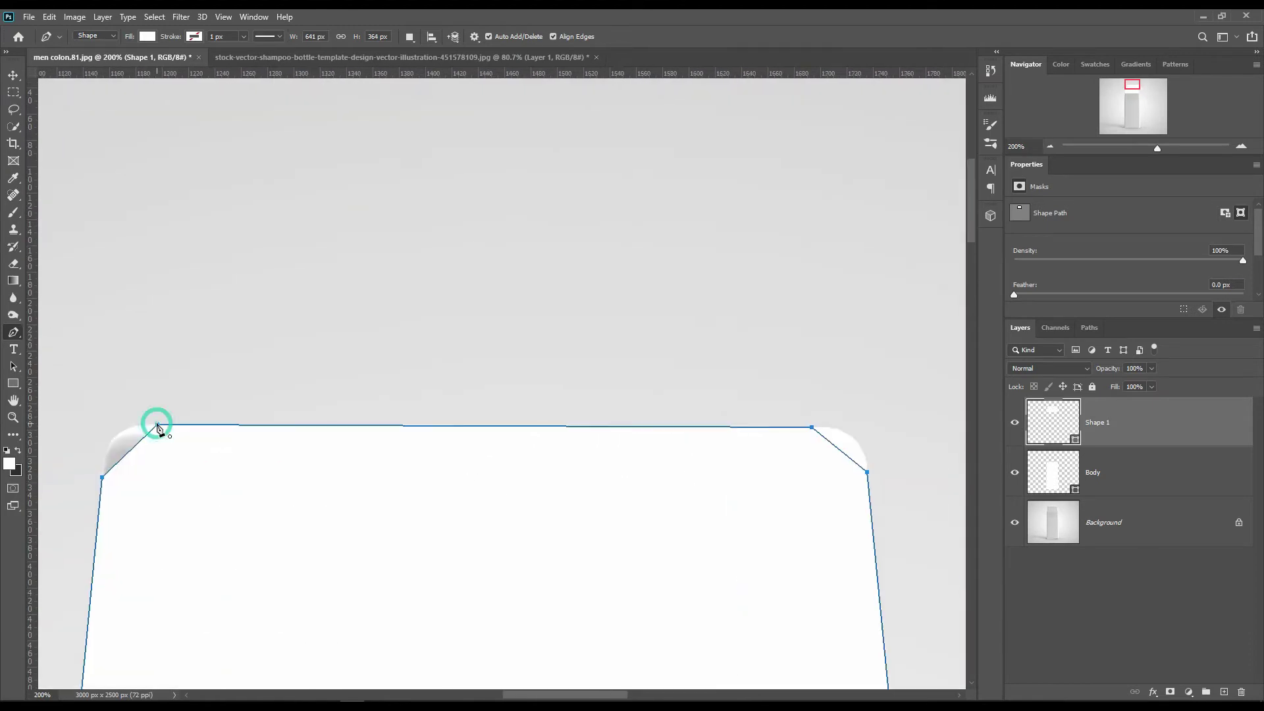
left_click(156, 424)
- Add anchor points to round the cap outline's top corners to match the photo
right_click(14, 333)
left_click(72, 370)
left_click(116, 436)
left_click_drag(837, 448, 846, 437)
scroll(974, 535, "down", 5)
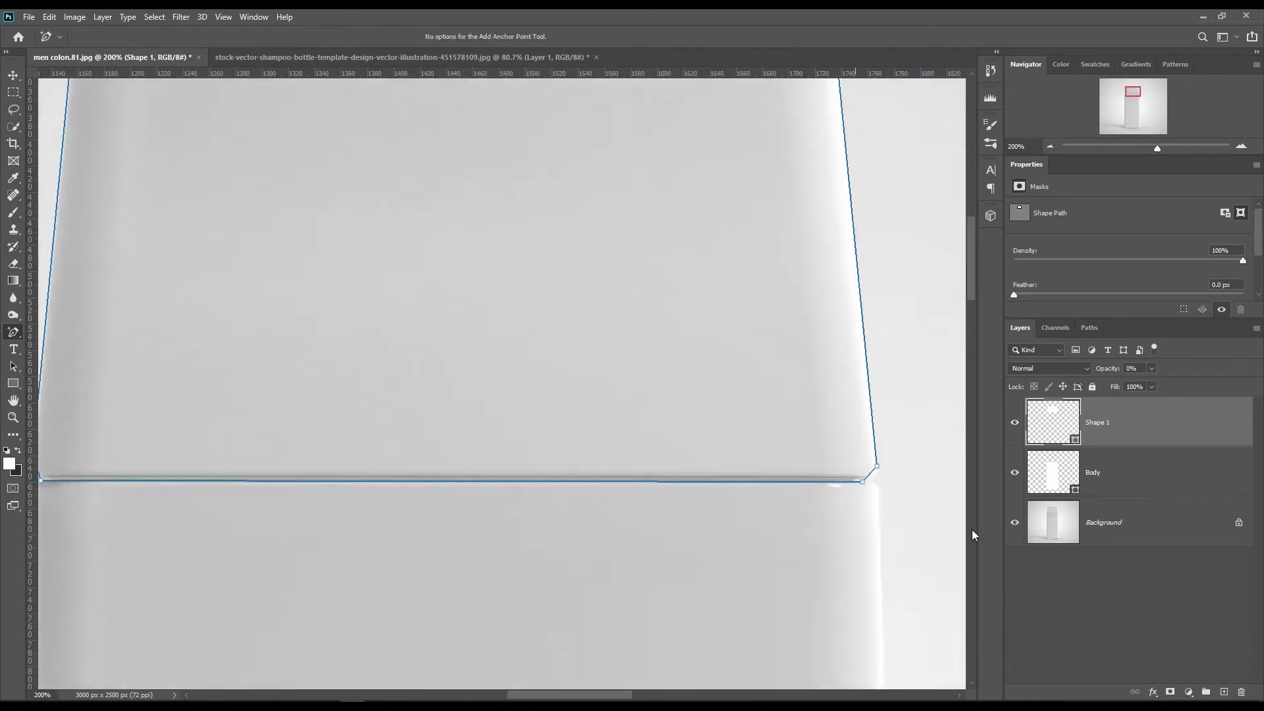
scroll(466, 436, "left", 5)
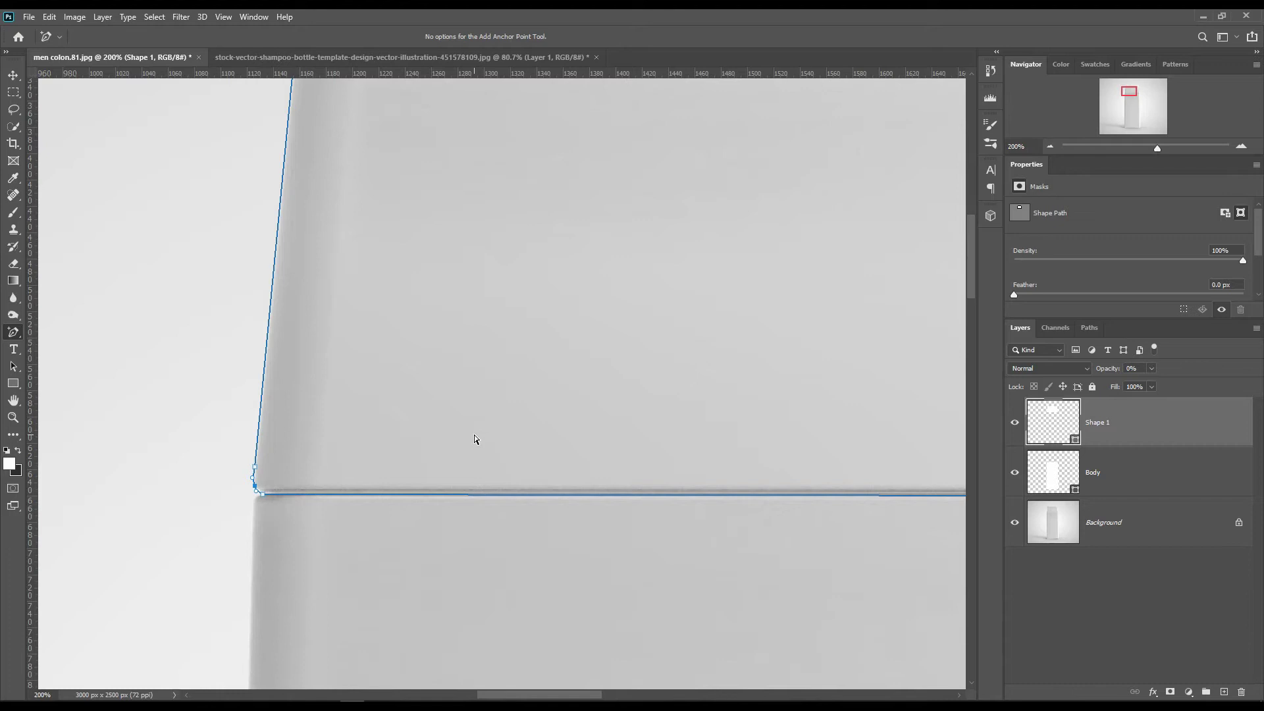
key("ctrl+minus")
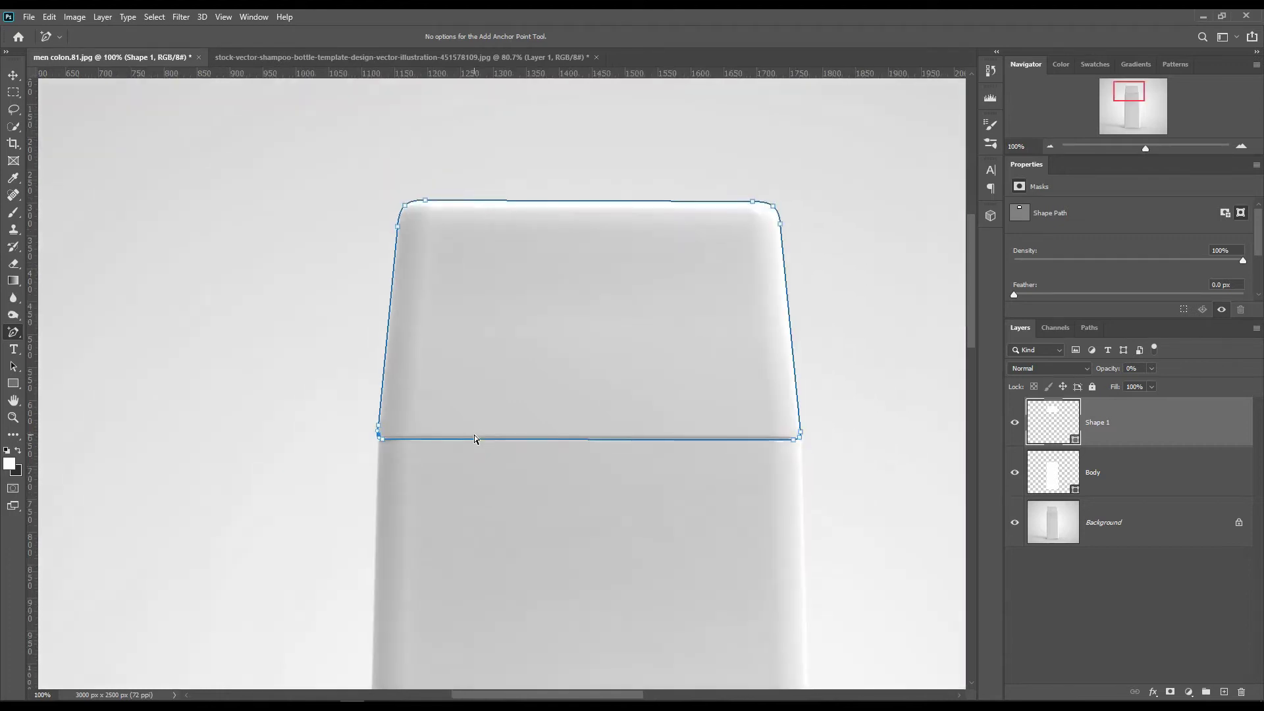
- Give the Body and cap layers masks from their own outlines, then clear the selection
left_click(1174, 485)
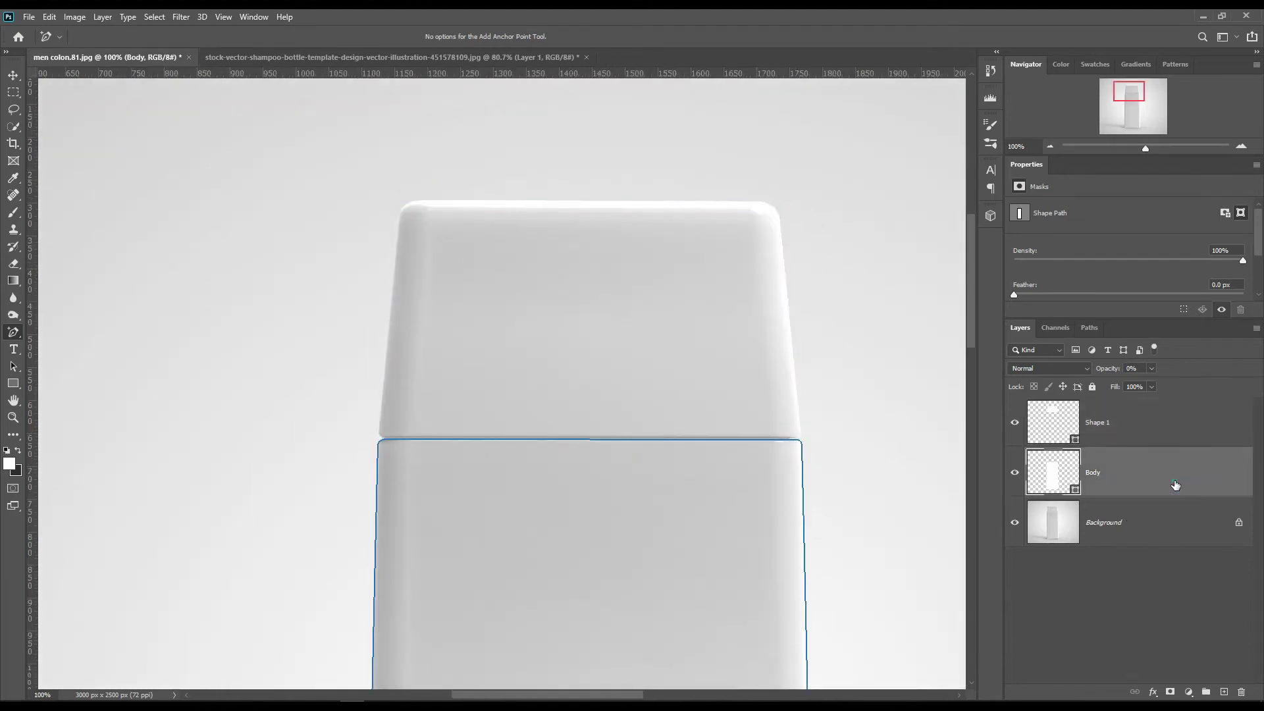
left_click(1077, 491, "ctrl")
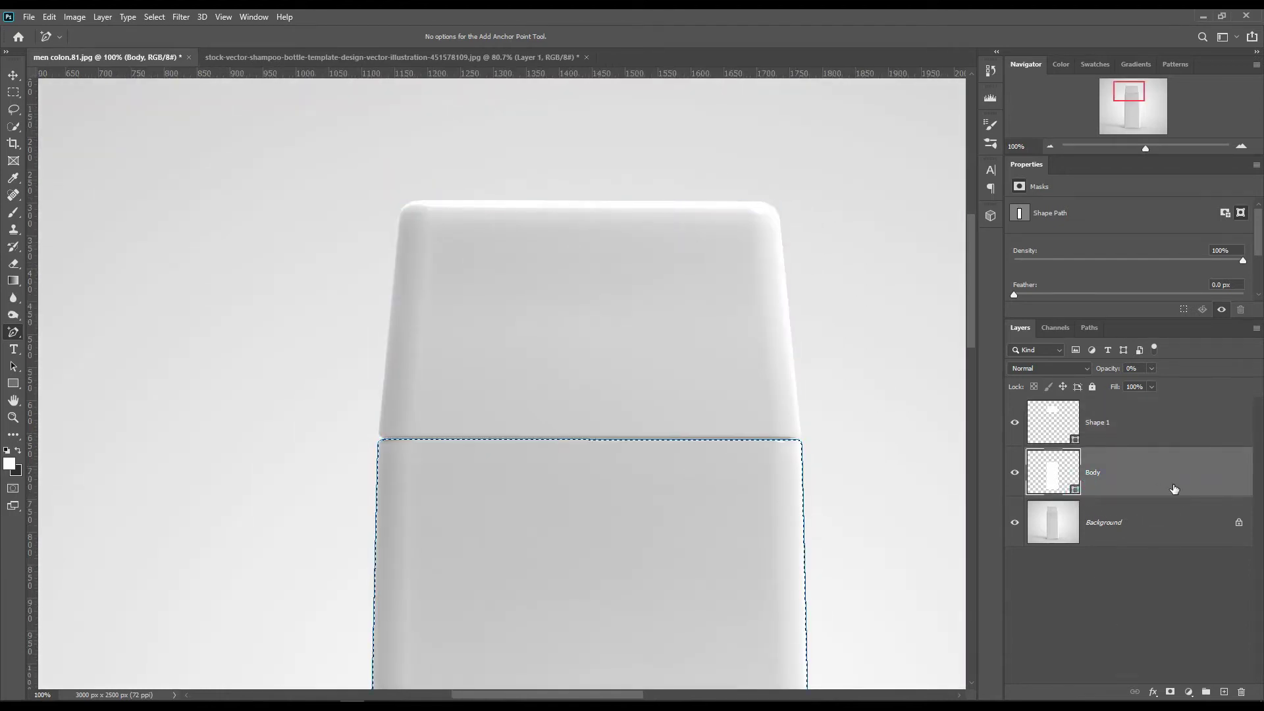
left_click(1170, 692)
left_click(1073, 440, "ctrl")
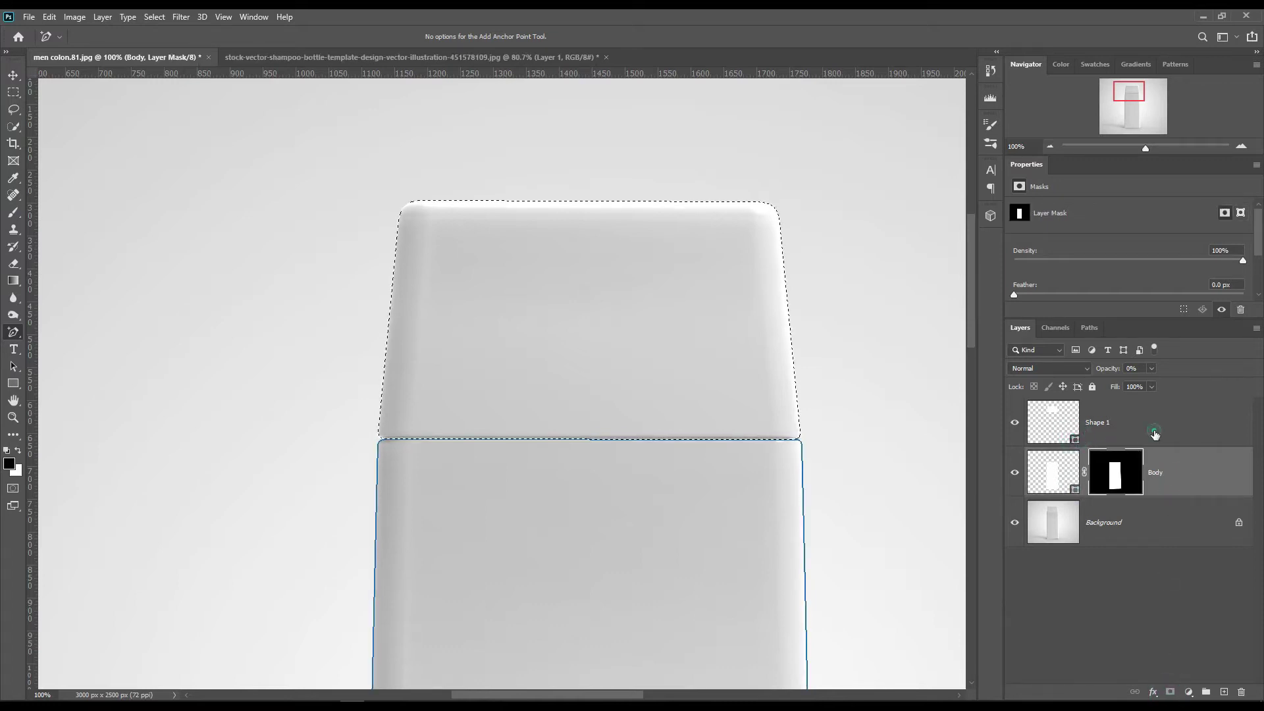
left_click(1151, 431)
left_click(1170, 692)
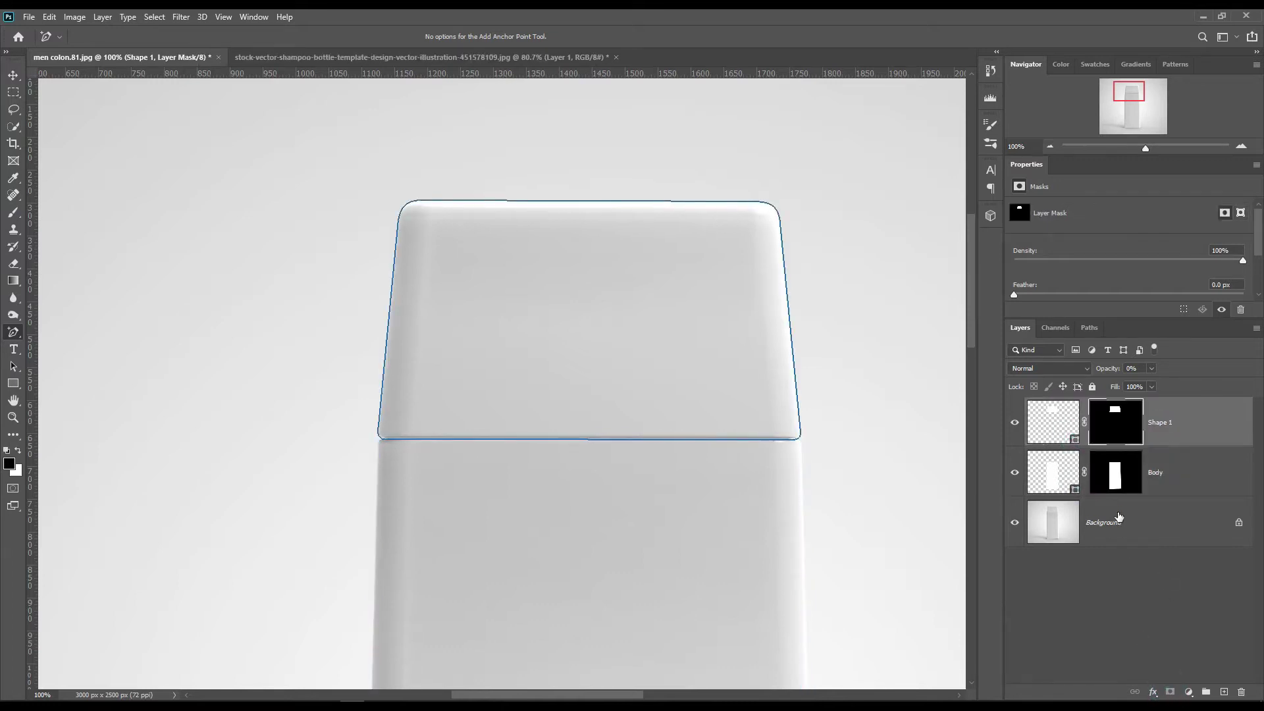
left_click(1114, 471, "ctrl")
key("x")
key("ctrl+d")
- Group the Body and Shape 1 layers into a new group named Object ID
left_click(1161, 523)
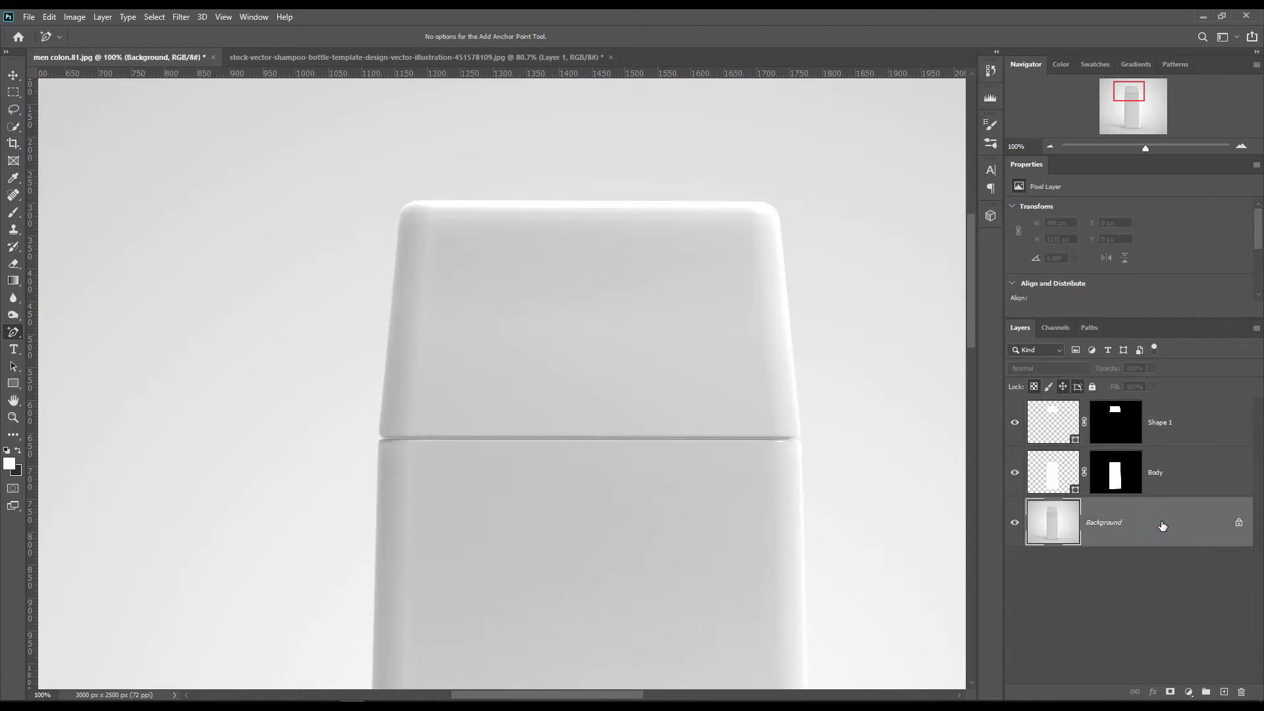
key("ctrl+0")
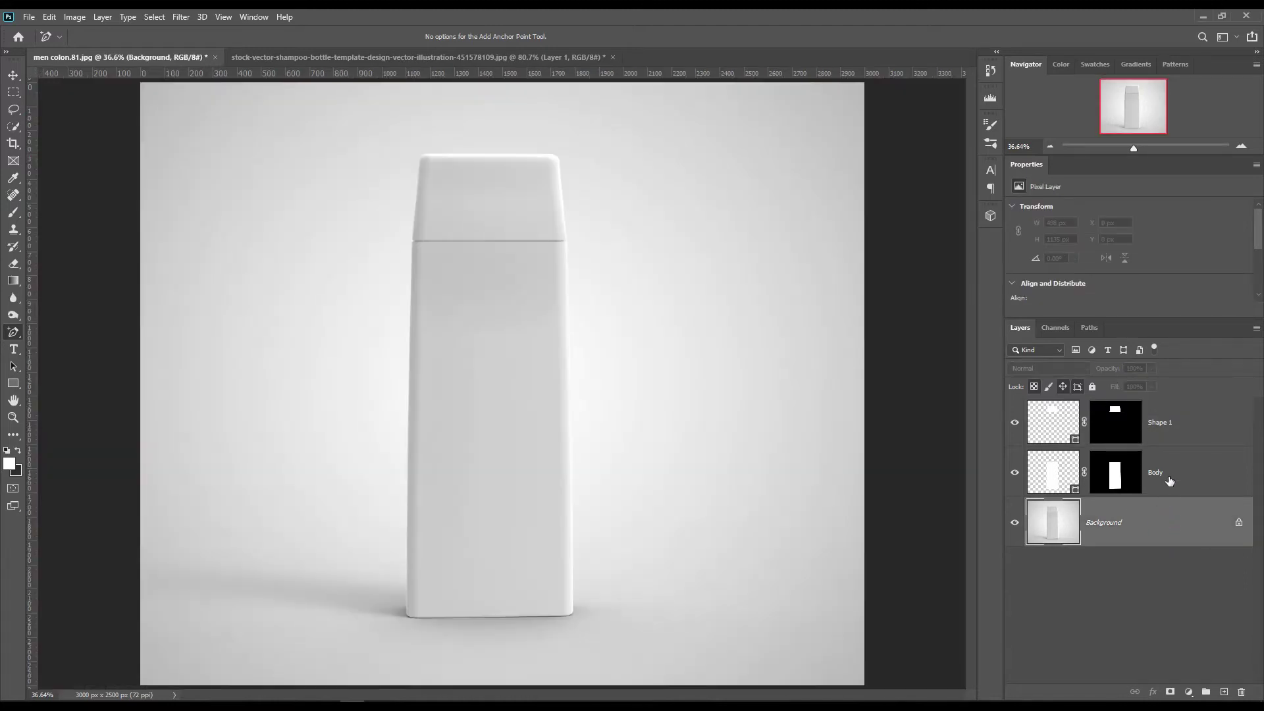
left_click(1178, 473)
left_click(1205, 422, "shift")
left_click_drag(1188, 464, 1205, 691)
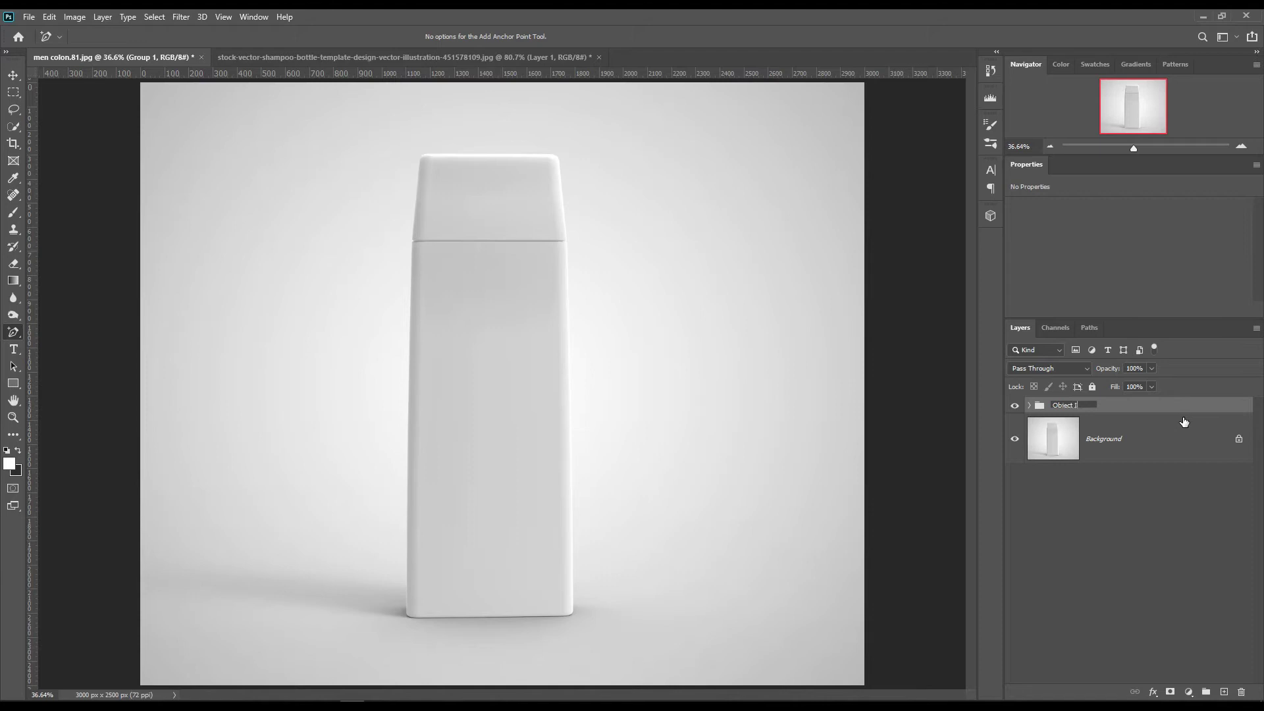
type("Object ID")
key("Return")
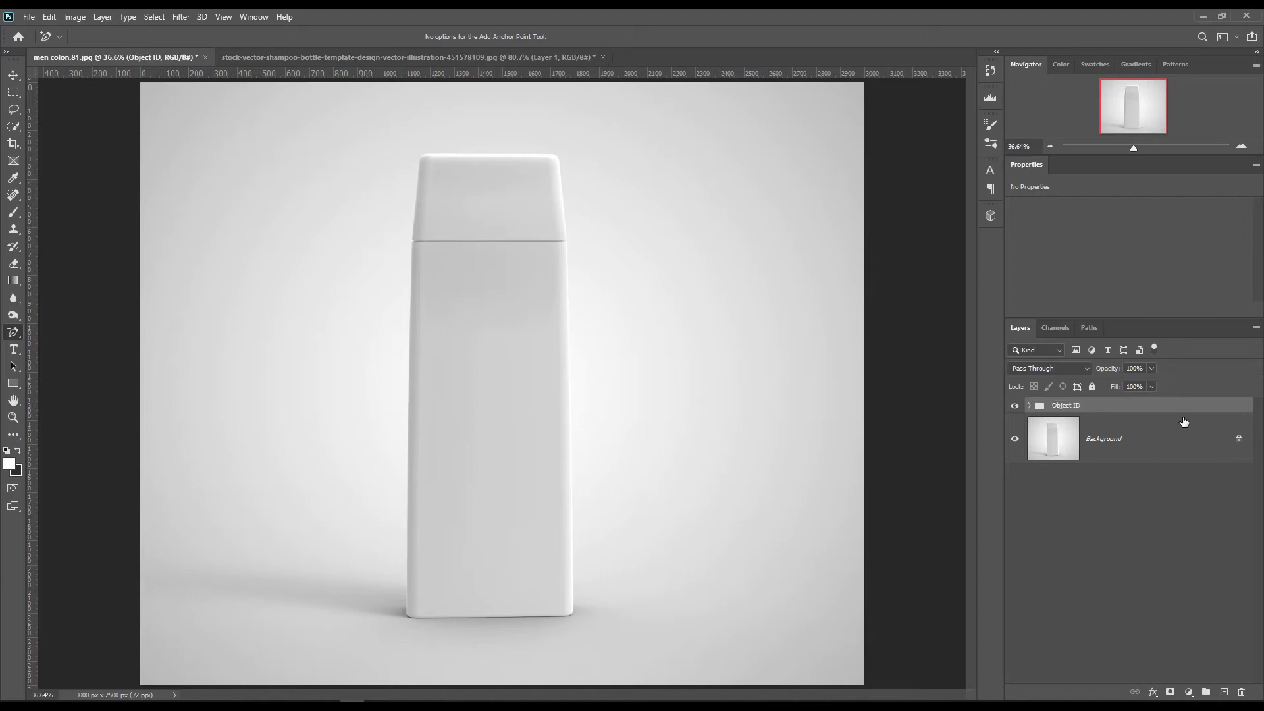
- Add vertical guides at the body's edges and draw a white 729 × 1606 px rectangle between them
left_click(1138, 445)
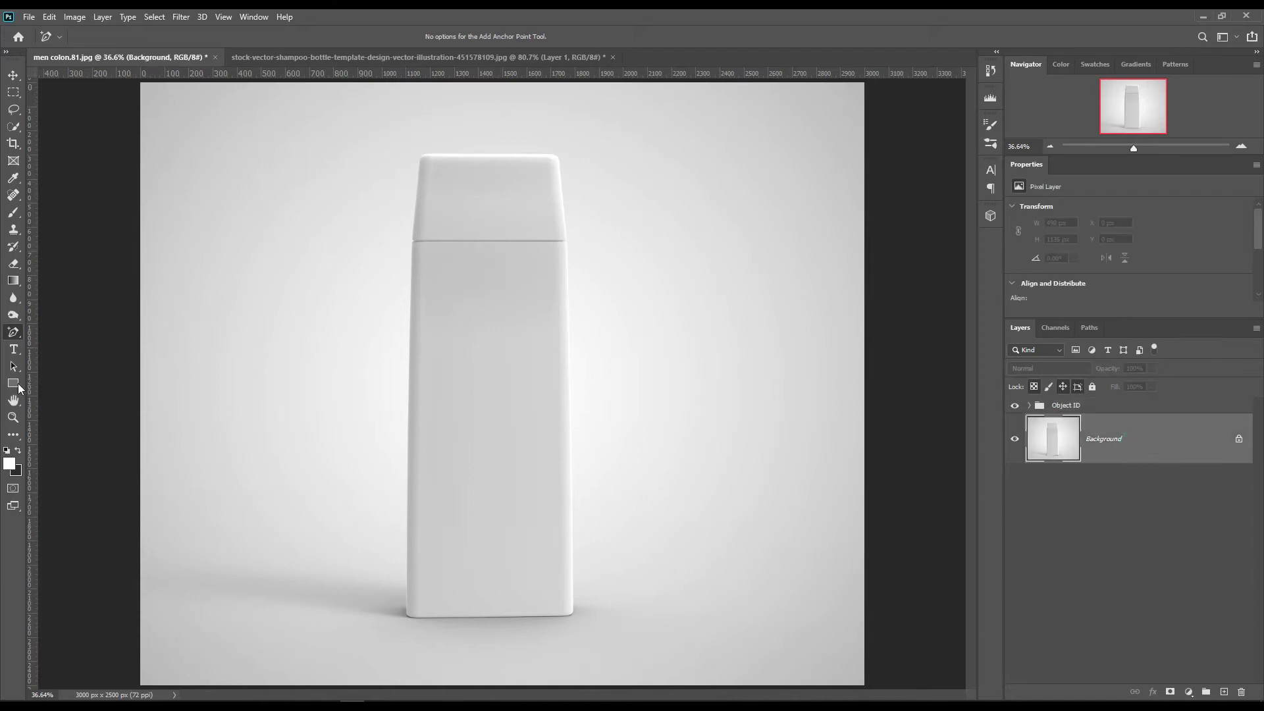
left_click(14, 384)
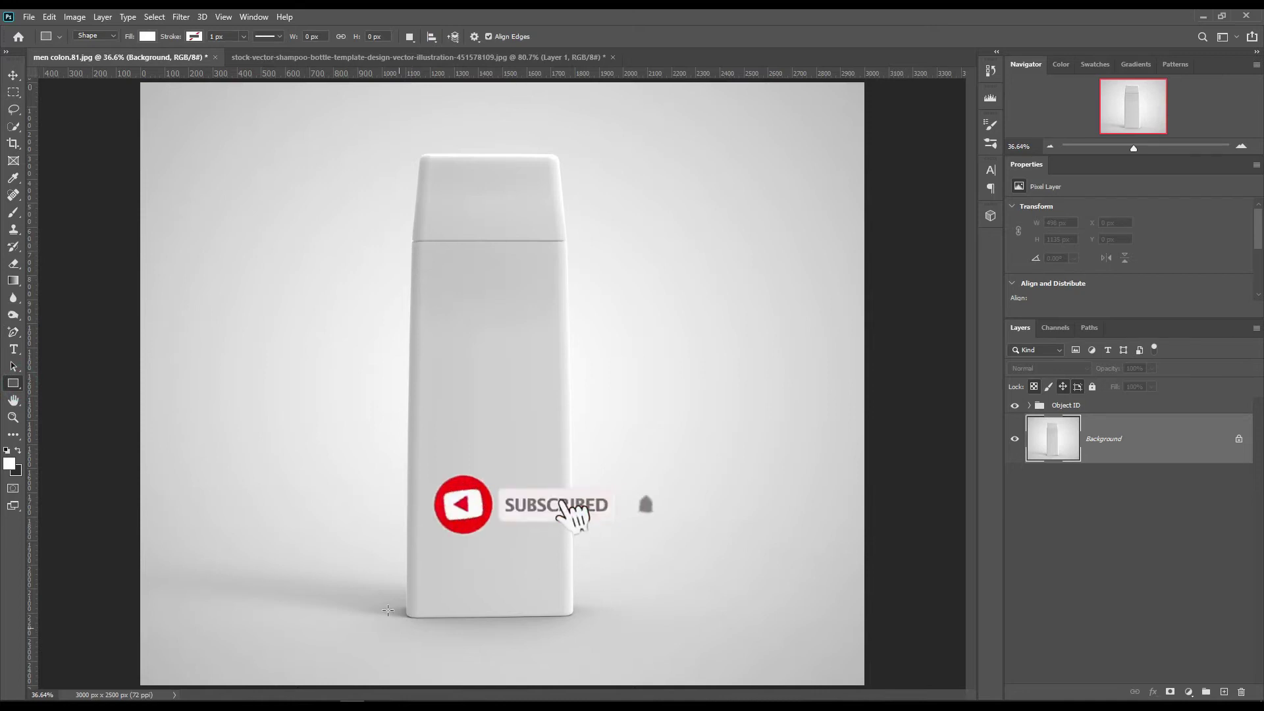
left_click_drag(30, 388, 401, 437)
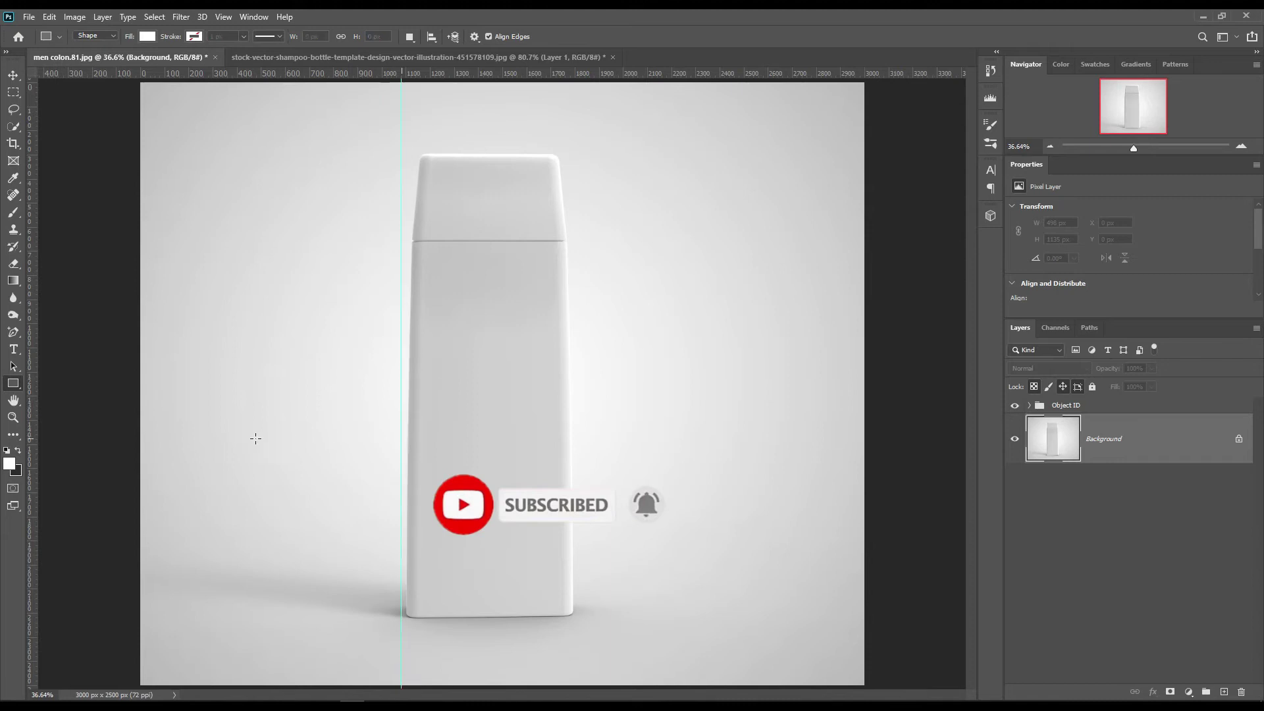
left_click_drag(29, 395, 578, 428)
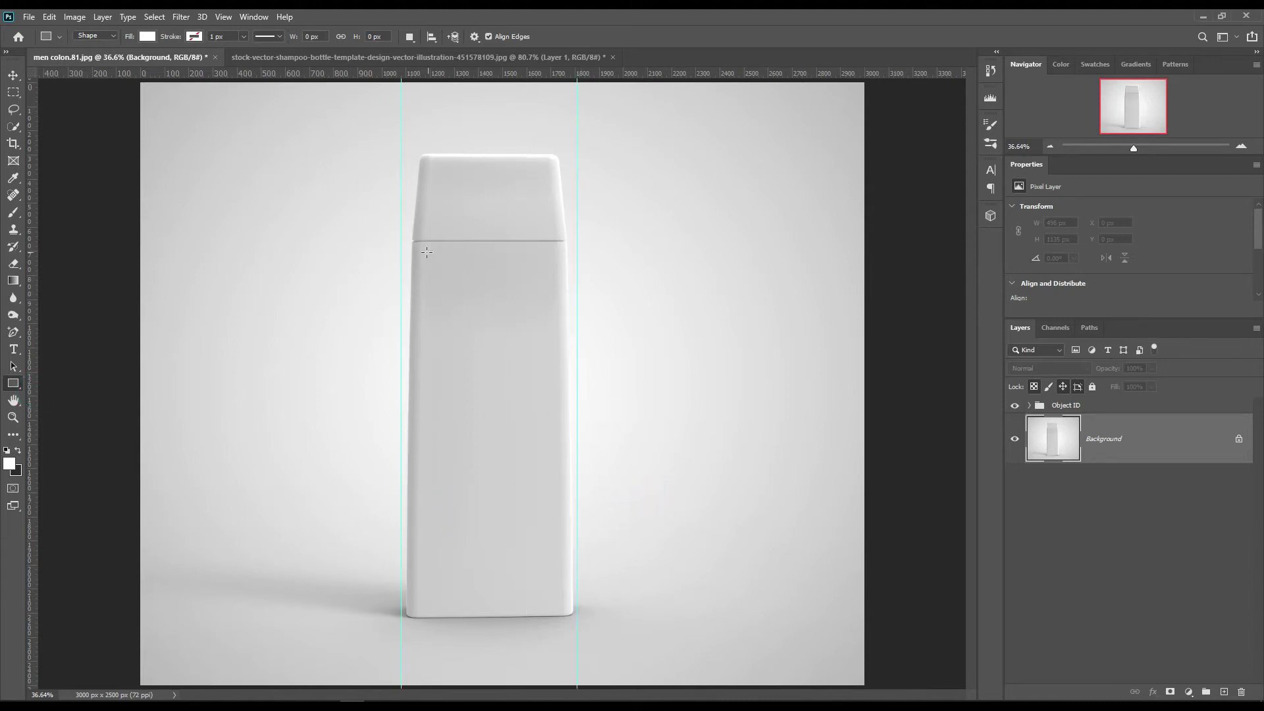
left_click_drag(400, 235, 574, 623)
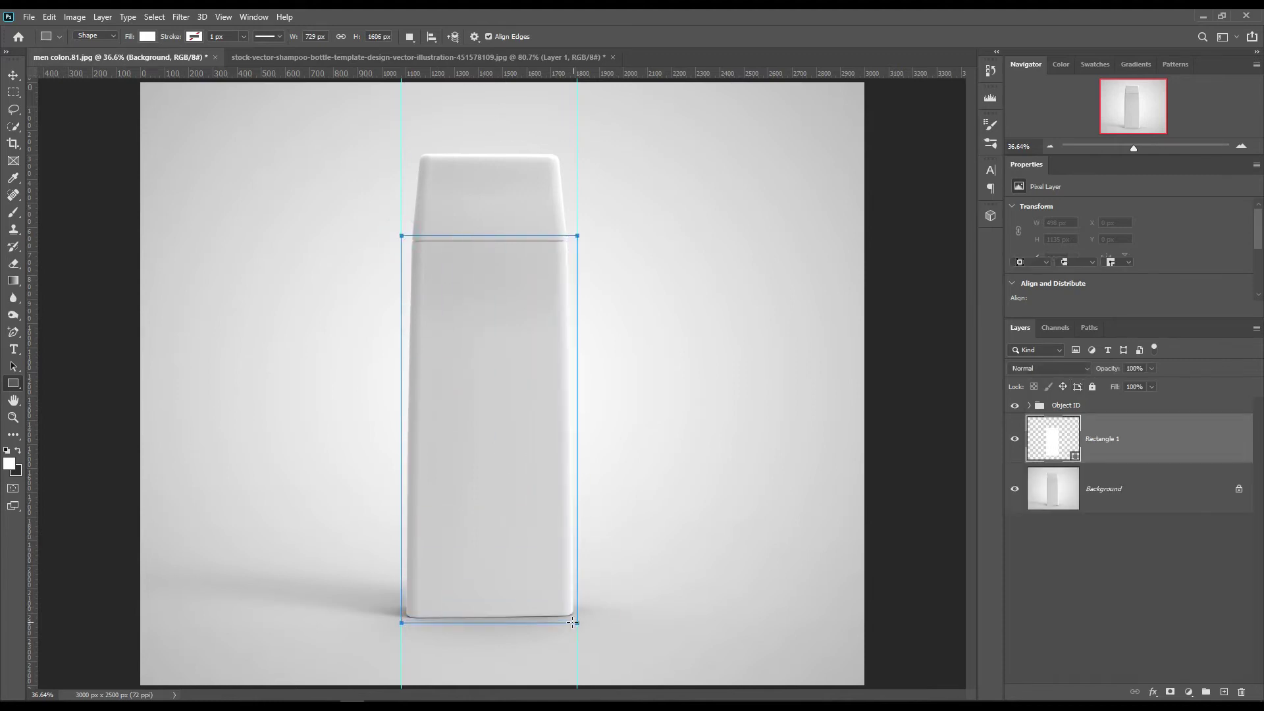
left_click(13, 77)
- Remove both vertical guides and change Rectangle 1's fill to red
left_click_drag(401, 158, 30, 134)
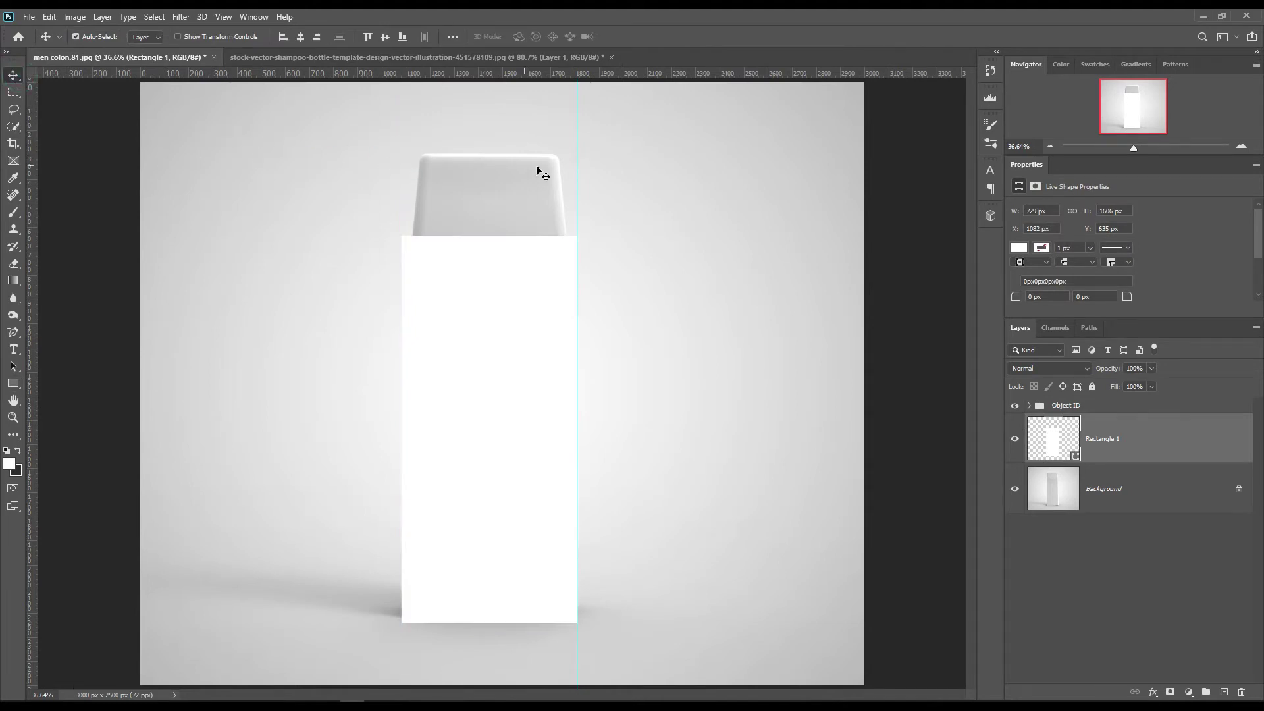
left_click_drag(577, 163, 2, 204)
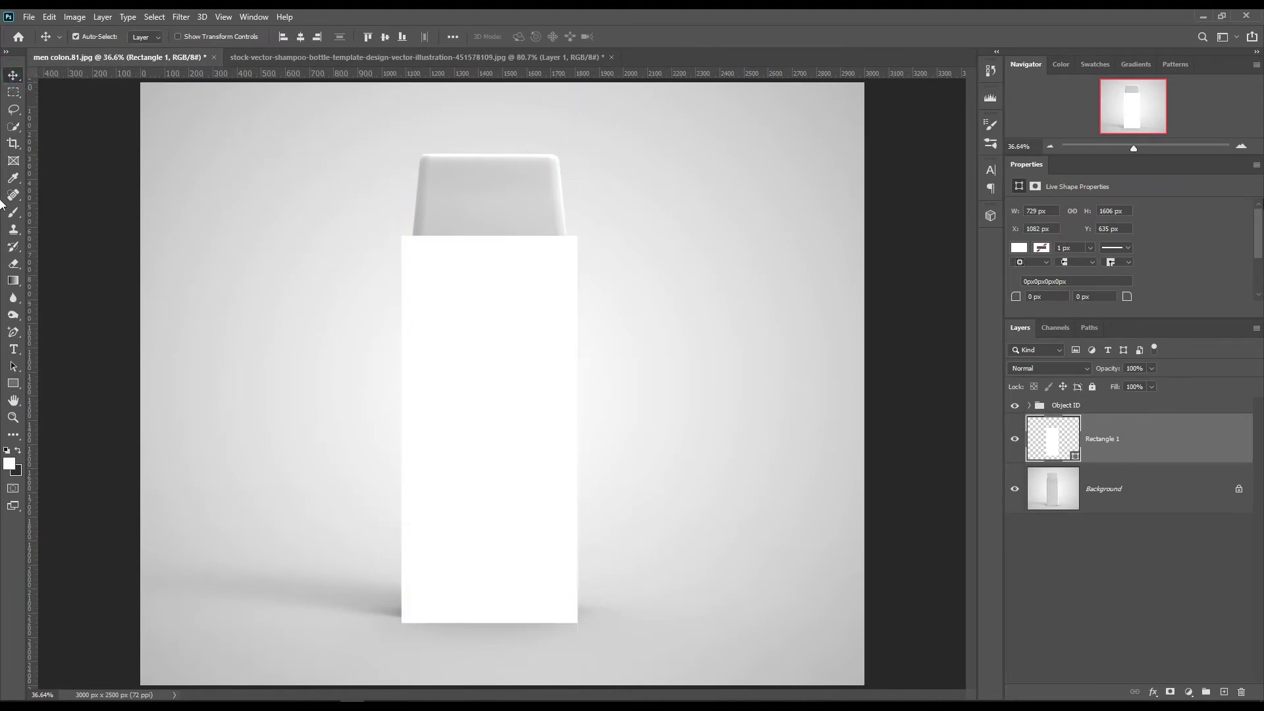
right_click(1163, 447)
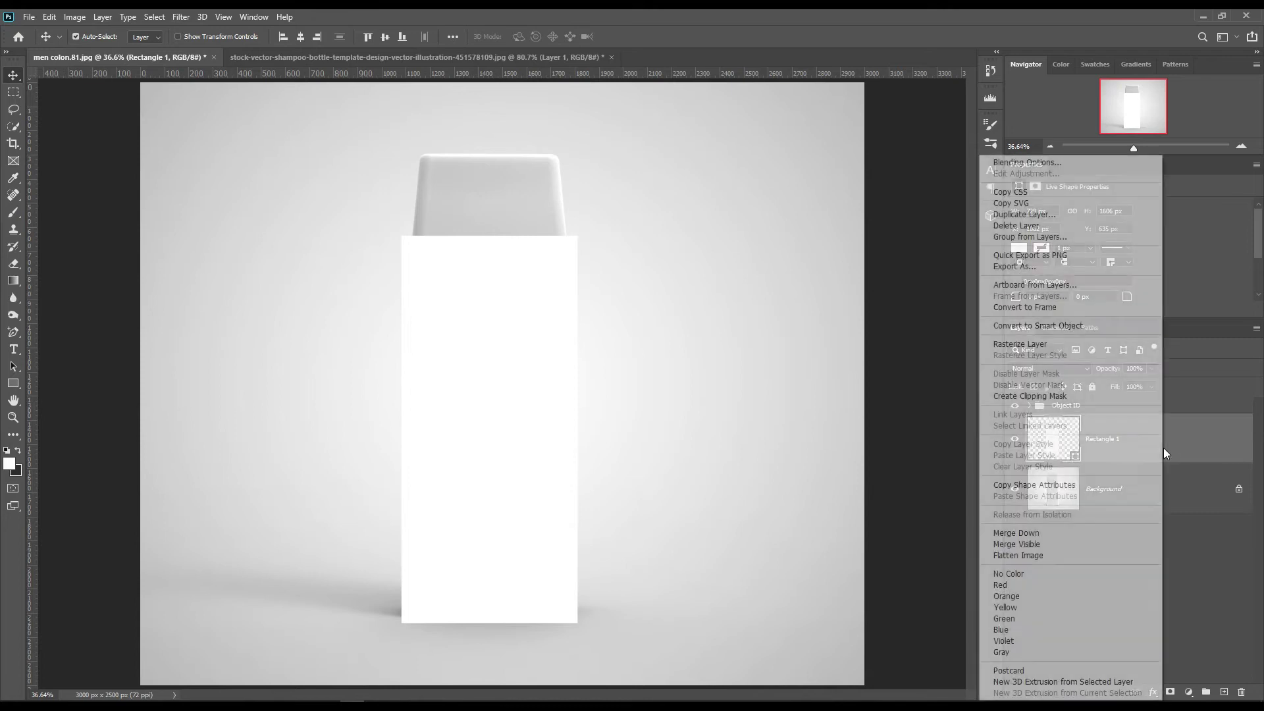
left_click(1162, 448)
left_click(1074, 456)
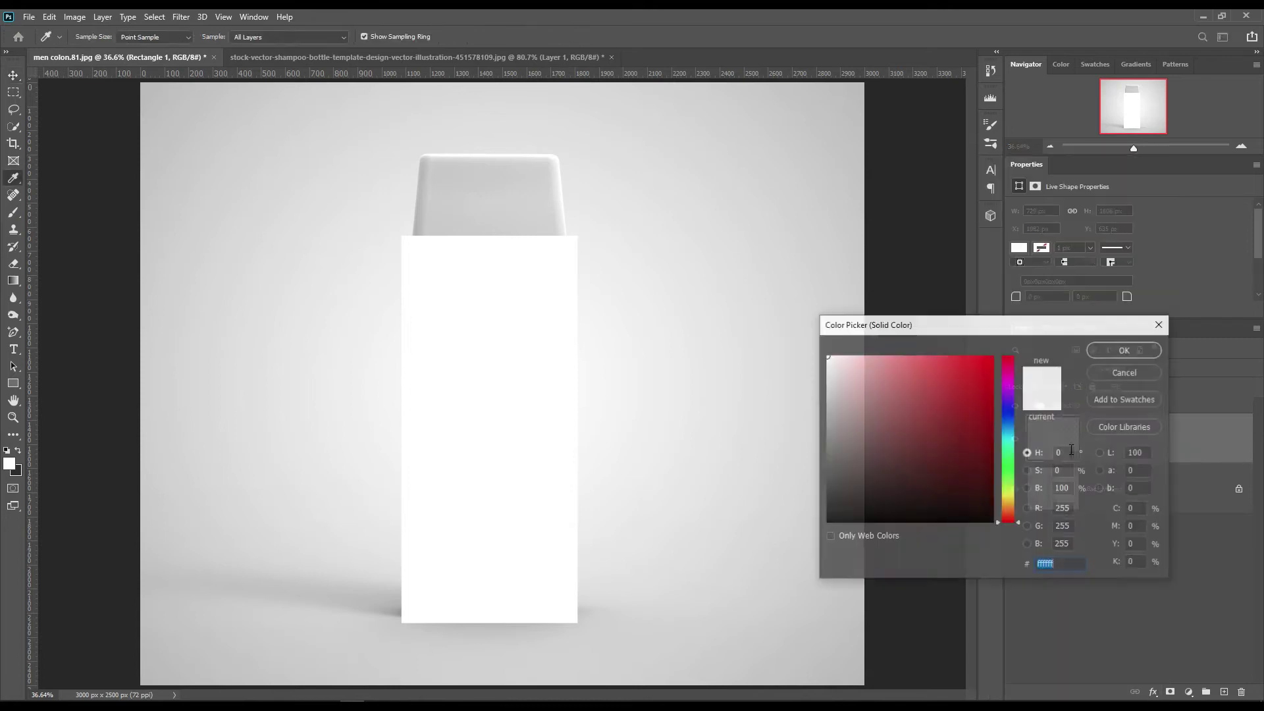
left_click(987, 358)
left_click(1125, 350)
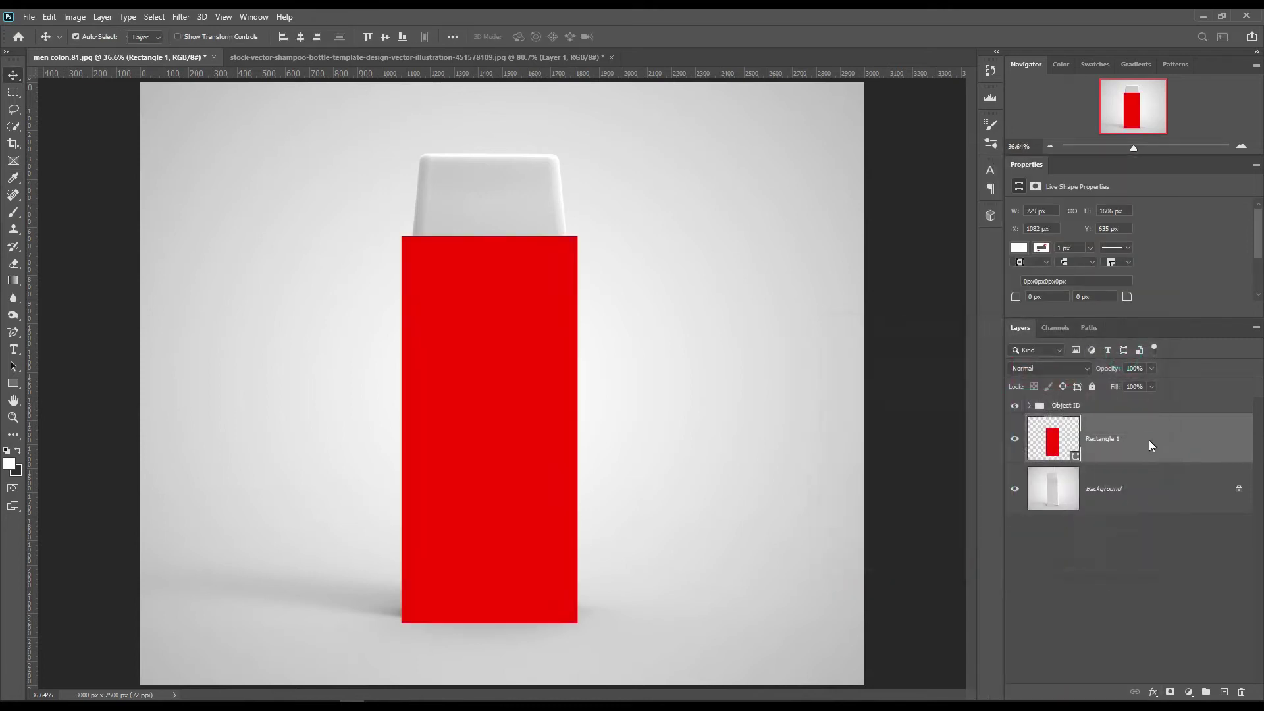
- Convert Rectangle 1 to a smart object and give its layer a red colour label
key("v")
right_click(1148, 439)
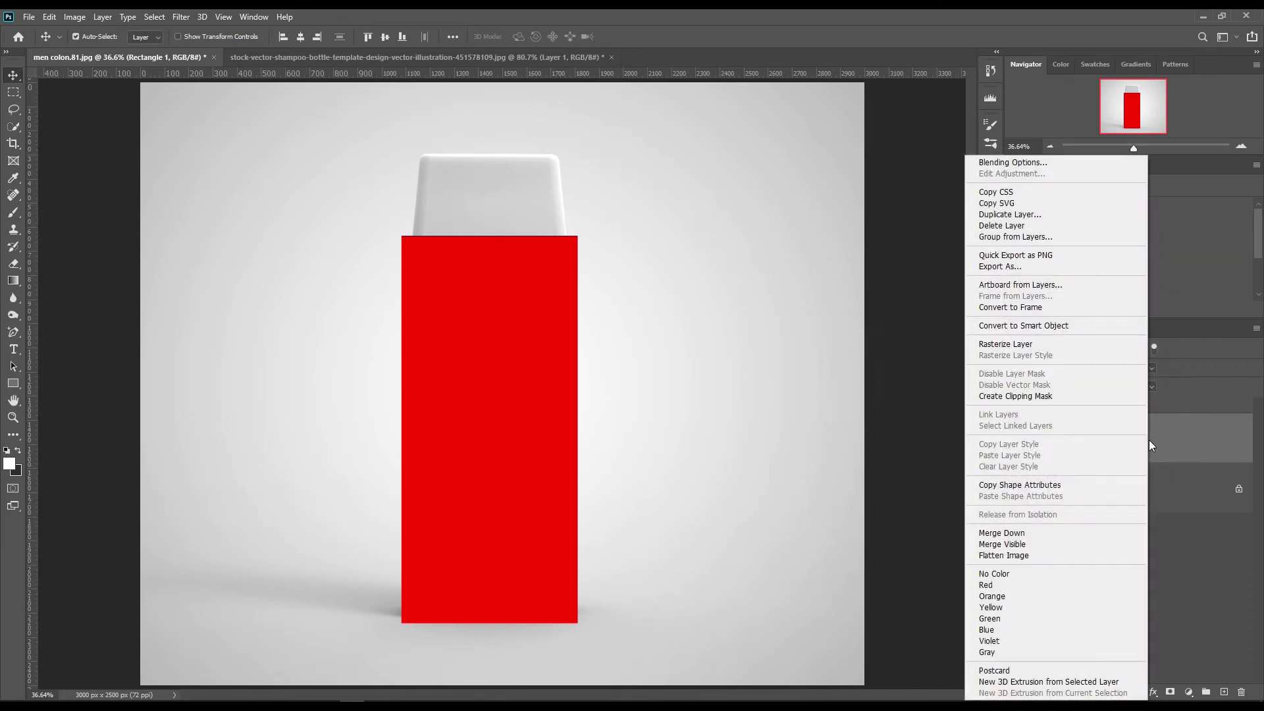
left_click(1049, 325)
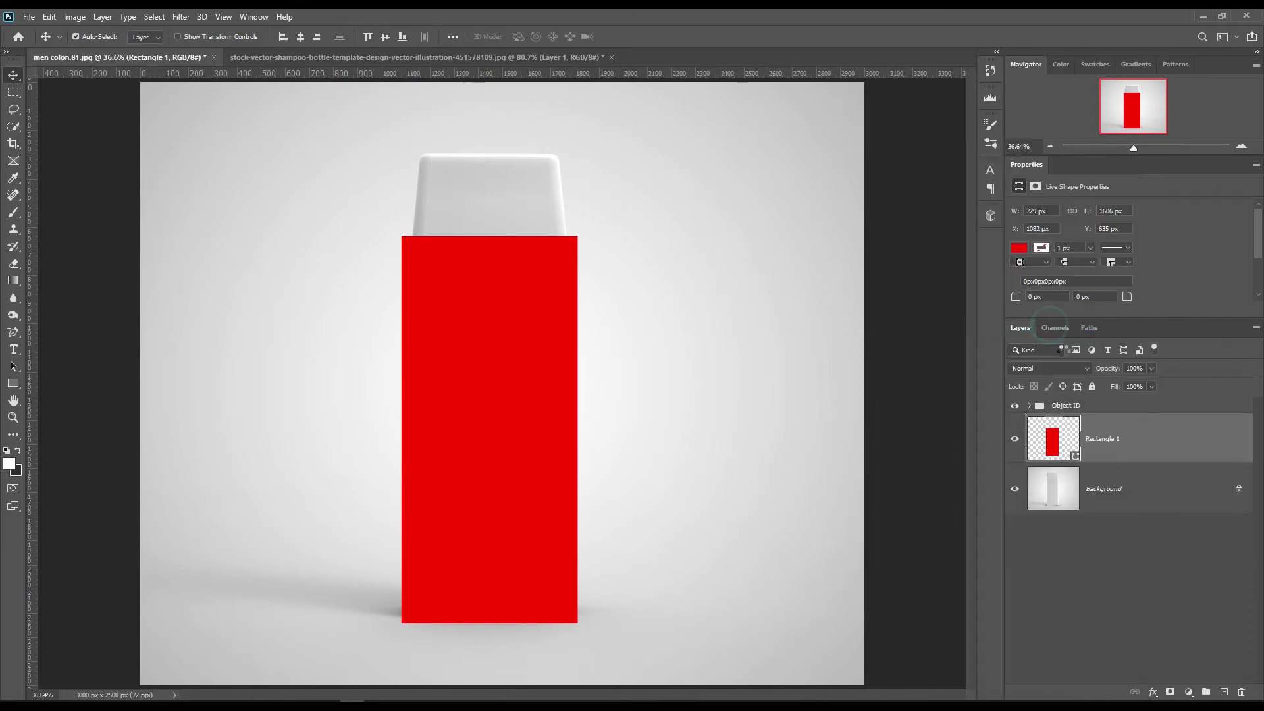
right_click(1155, 444)
left_click(1024, 586)
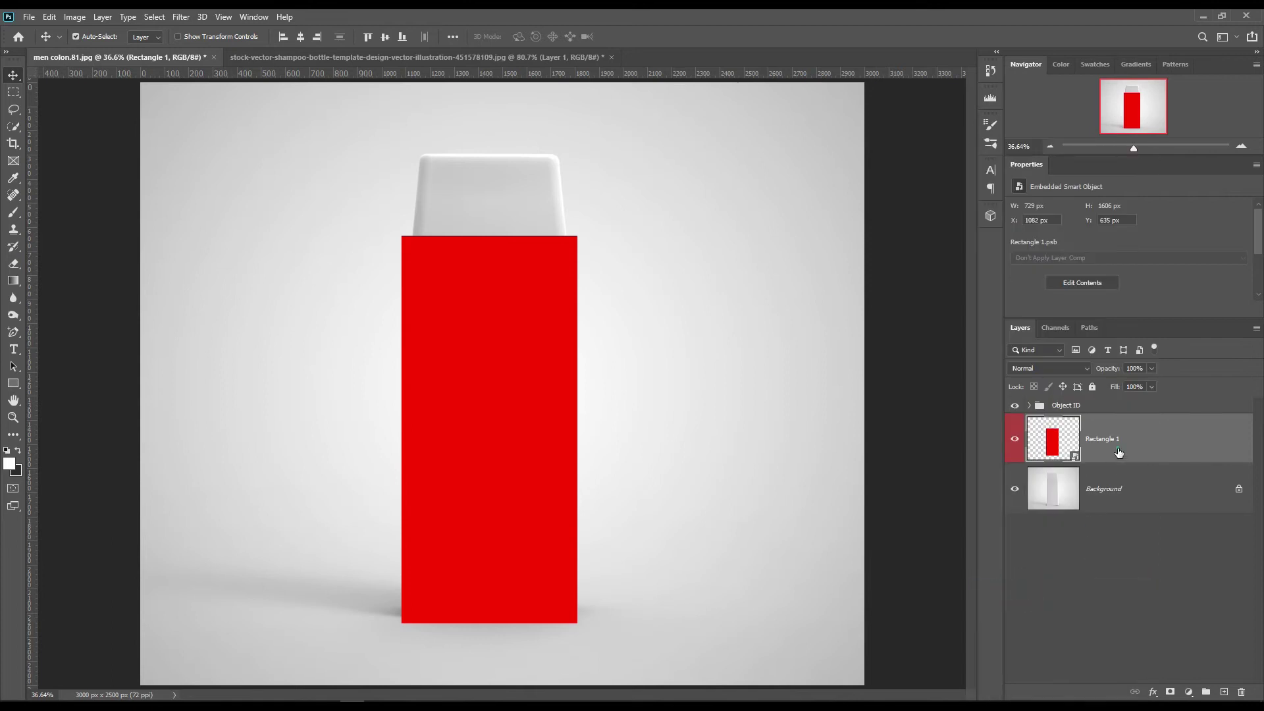
- Place the PACKAGING label design into Rectangle 1's smart object, scale it to fill, and save
double_click(1074, 456)
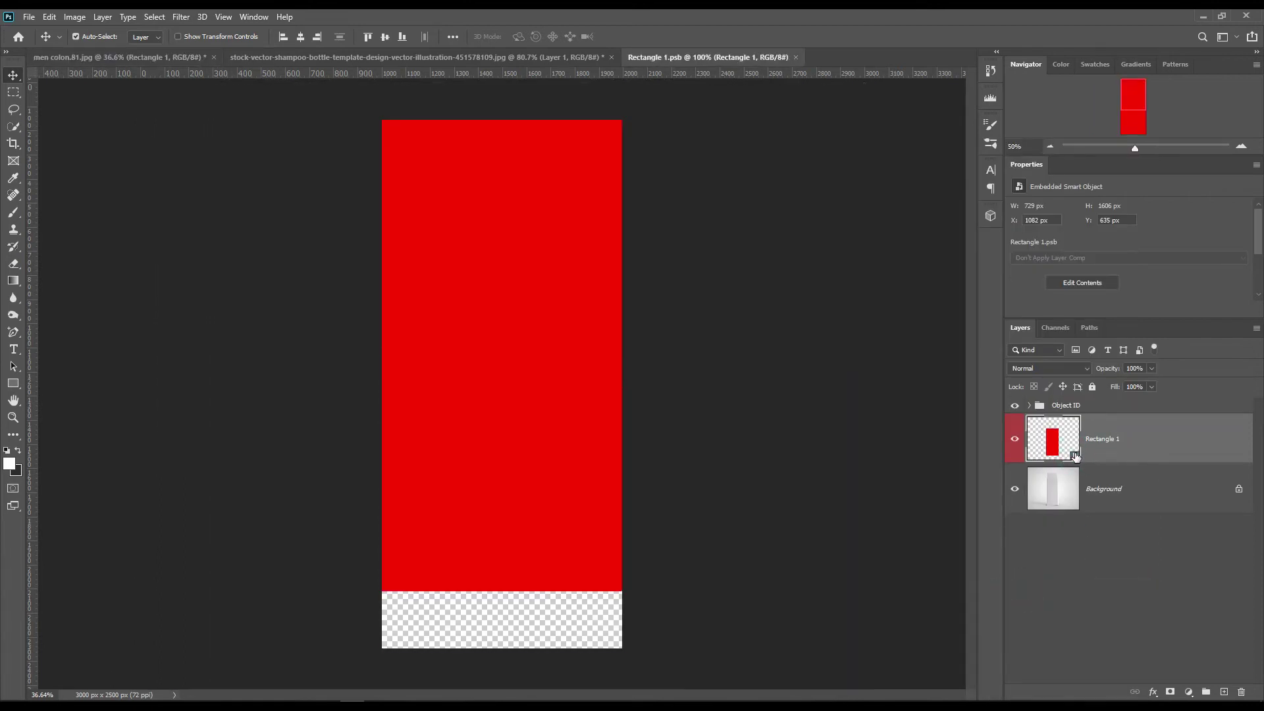
left_click(416, 57)
left_click_drag(1038, 426, 545, 254)
key("ctrl+t")
left_click_drag(546, 493, 622, 648)
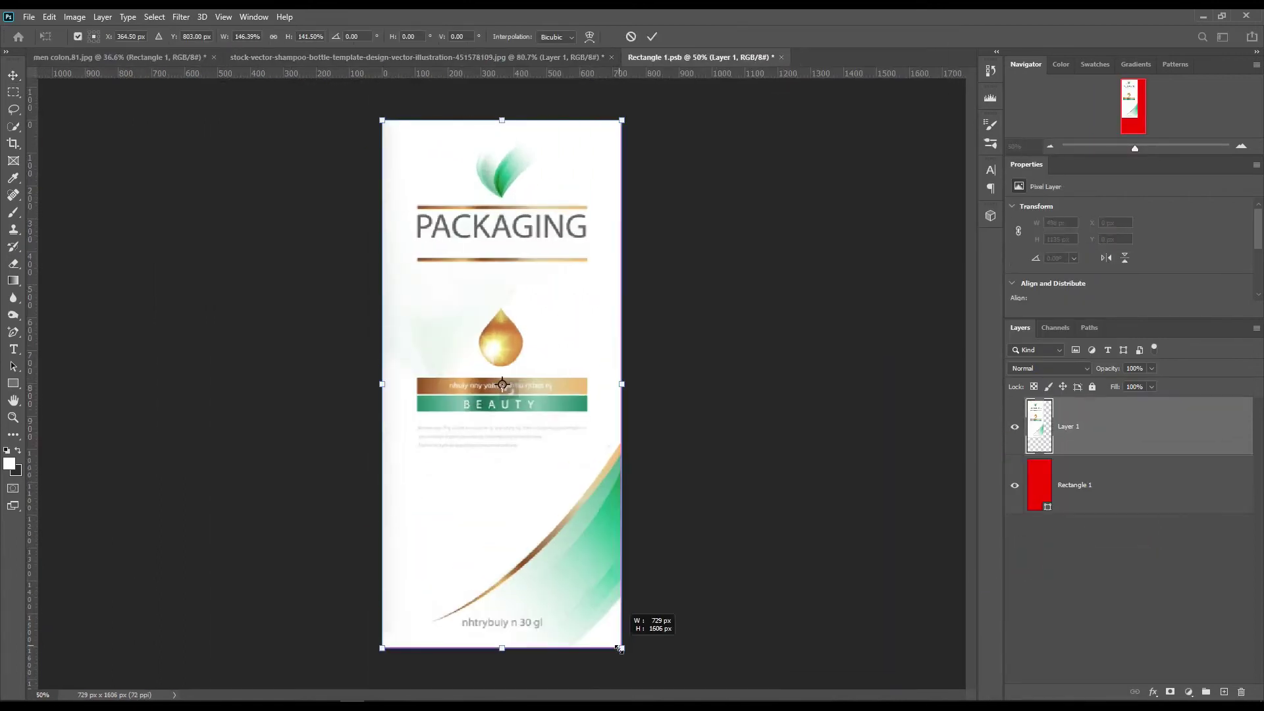
key("Return")
key("ctrl+s")
left_click(611, 57)
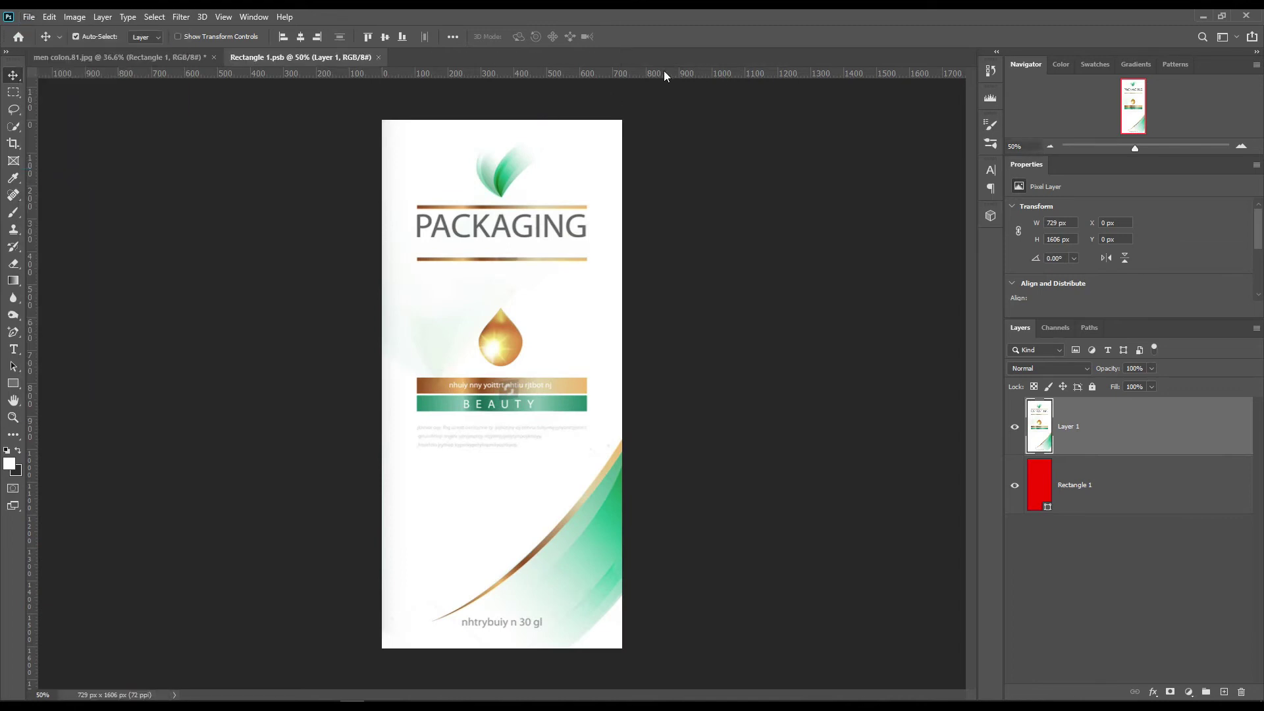
left_click(379, 57)
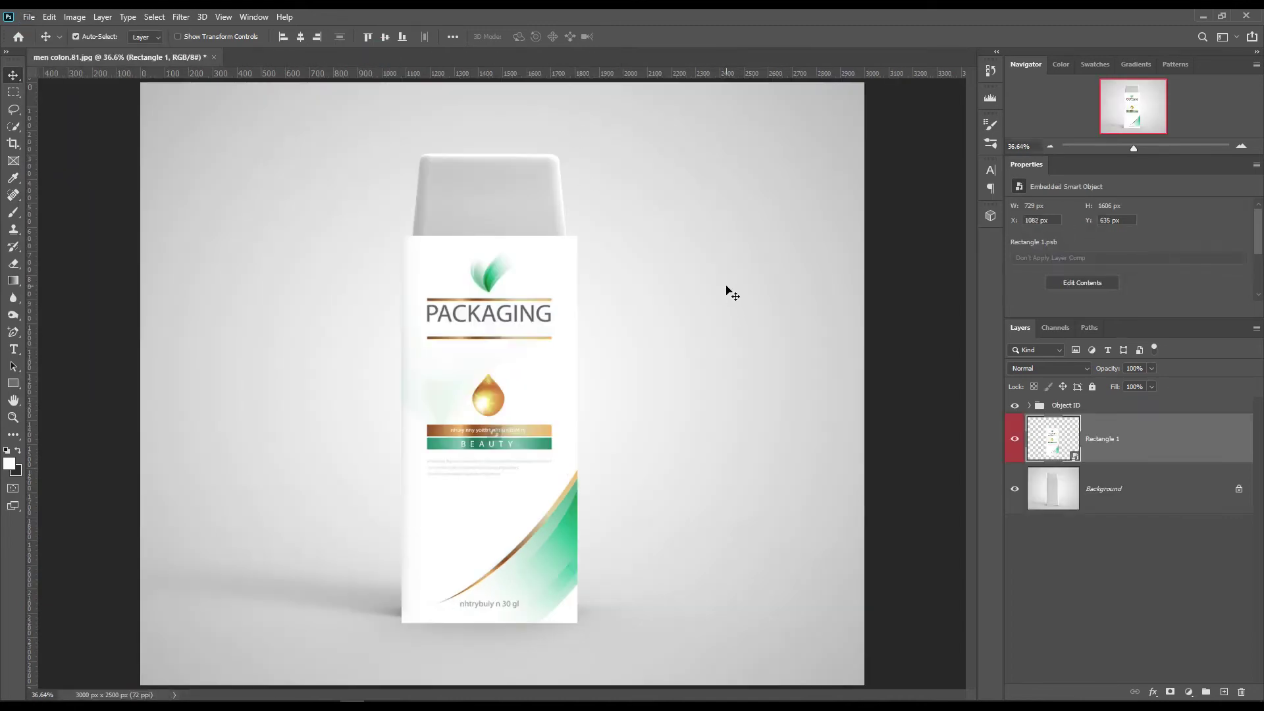
- Load the Body outline as a selection and use it as Rectangle 1's layer mask
left_click(1030, 406)
left_click(1137, 490, "ctrl")
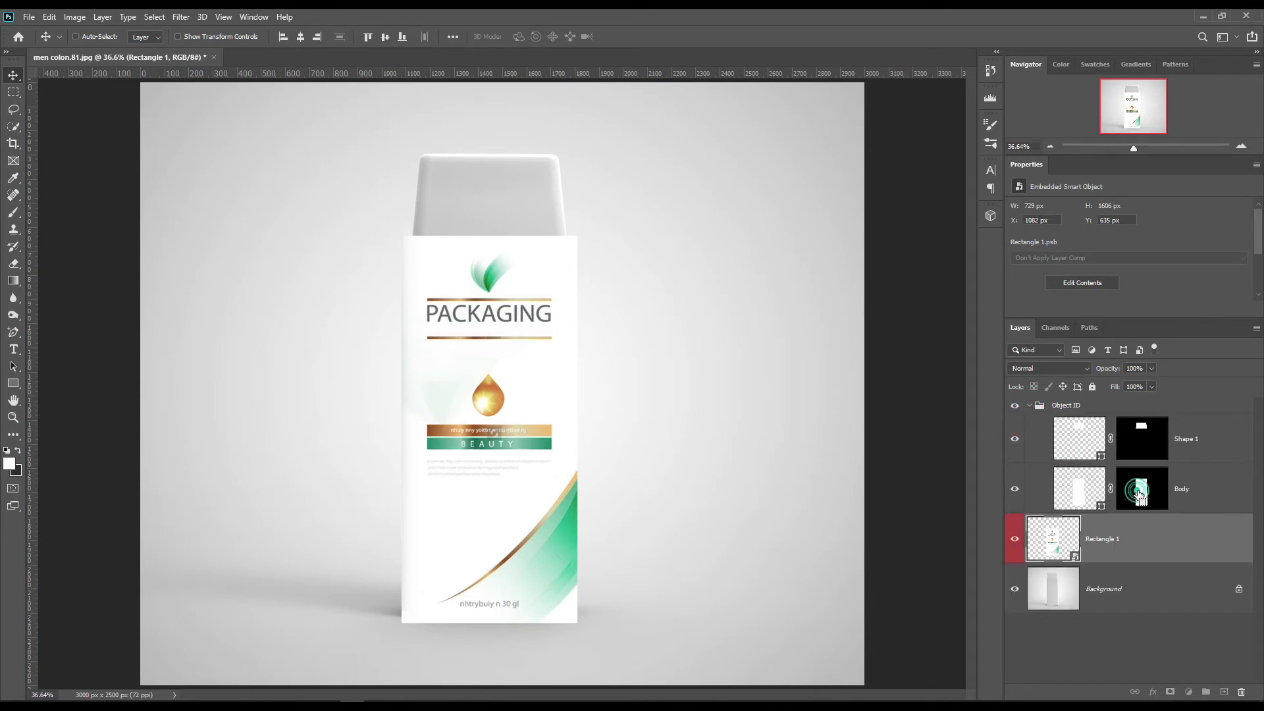
left_click(1030, 406)
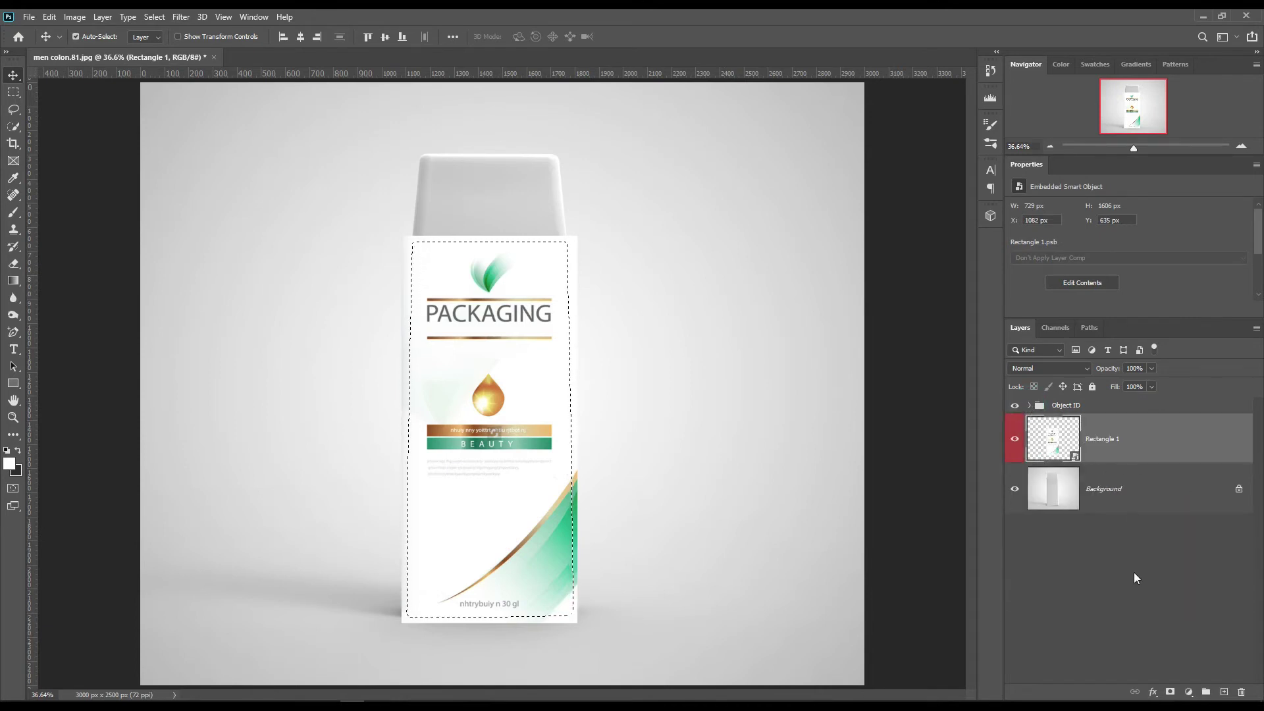
left_click(1169, 691)
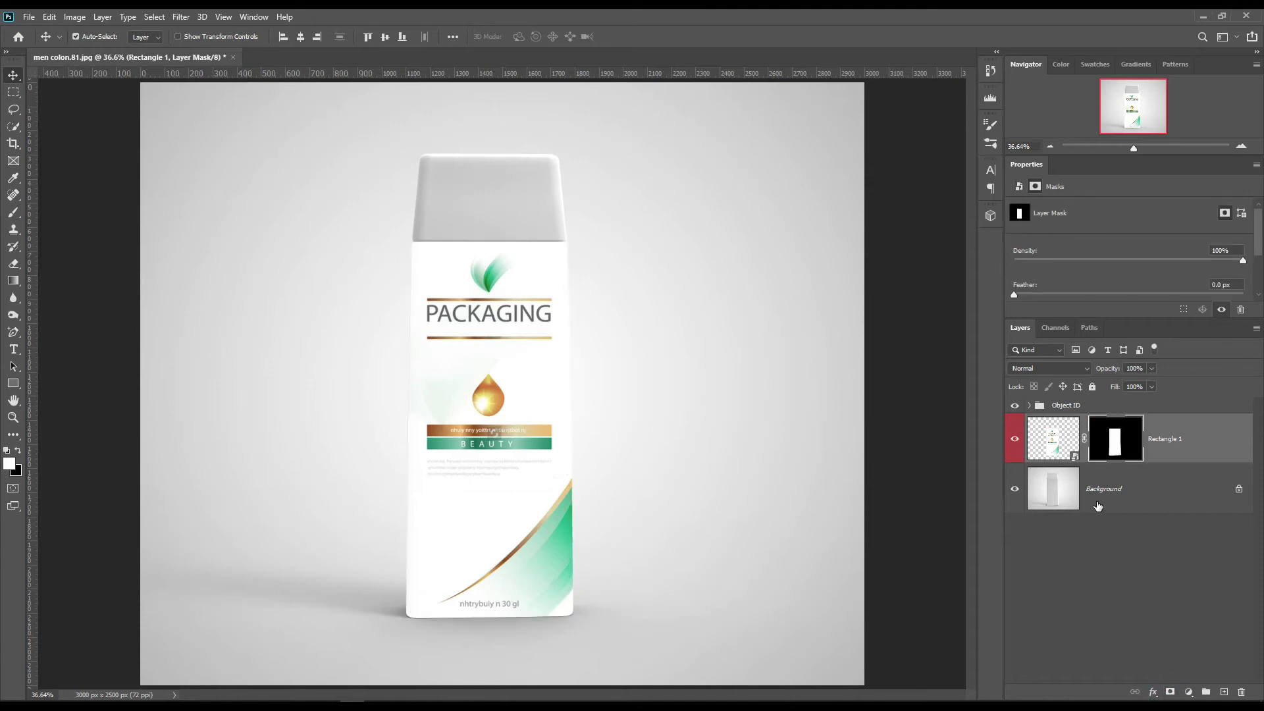
left_click(1030, 406)
left_click(1097, 437, "ctrl")
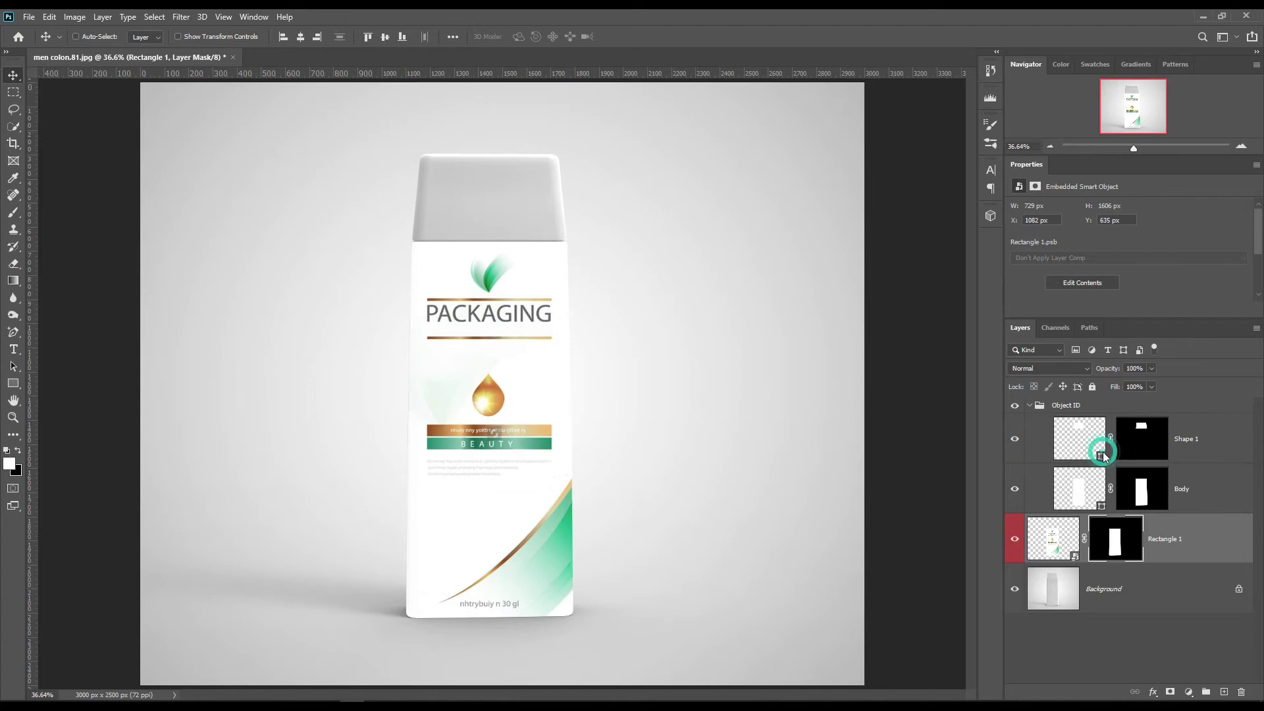
- Add a Solid Color fill masked to the cap, sampled from the label's green #6cc3a8
left_click(1139, 428, "ctrl")
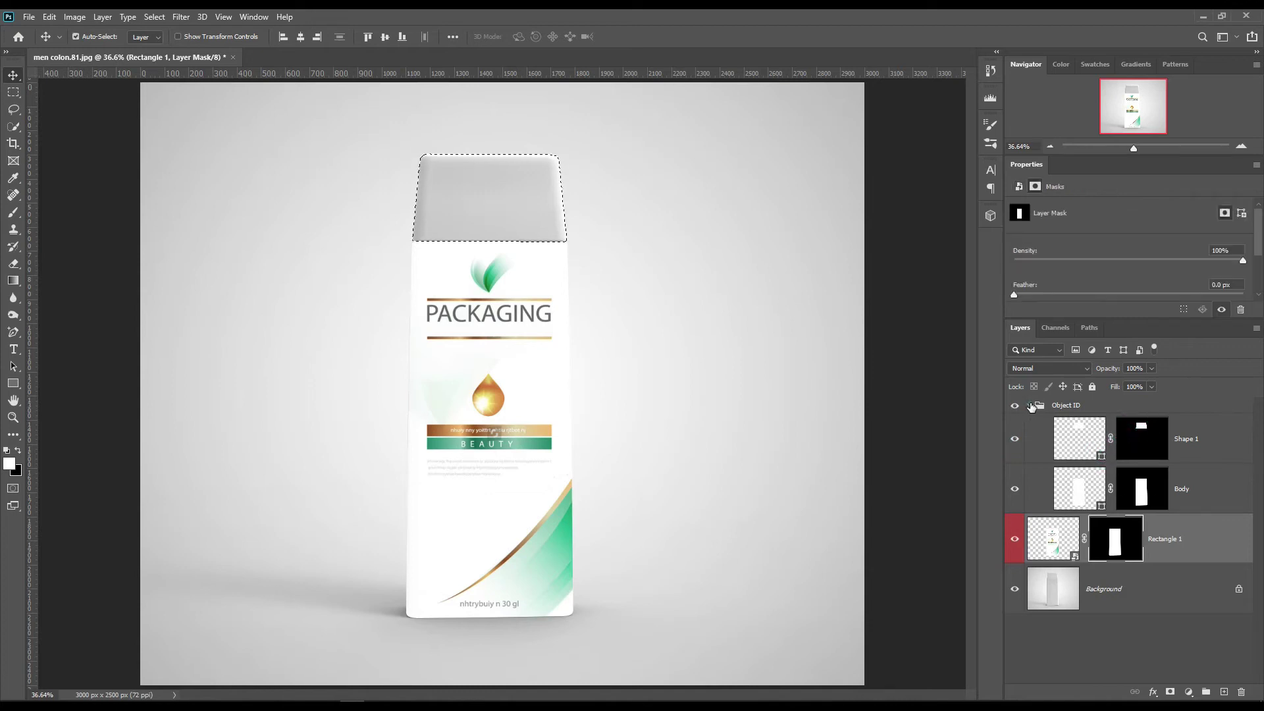
left_click(1027, 406)
left_click(1188, 693)
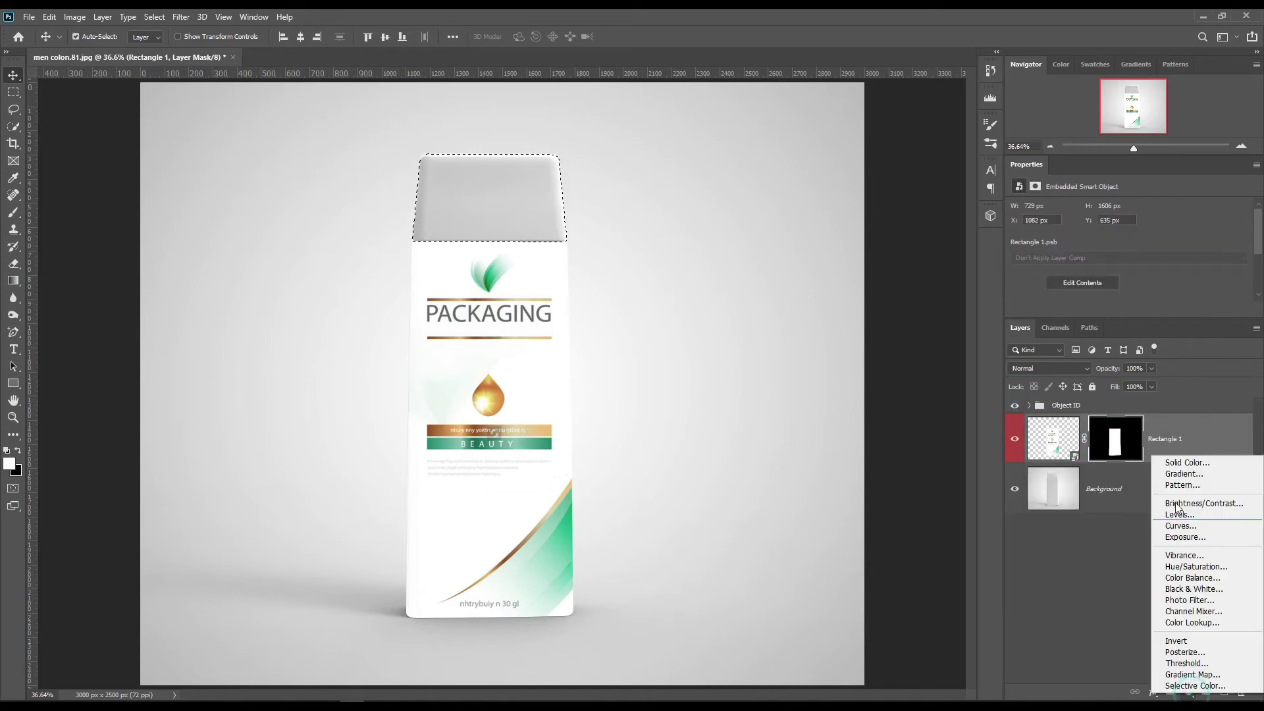
left_click(1175, 462)
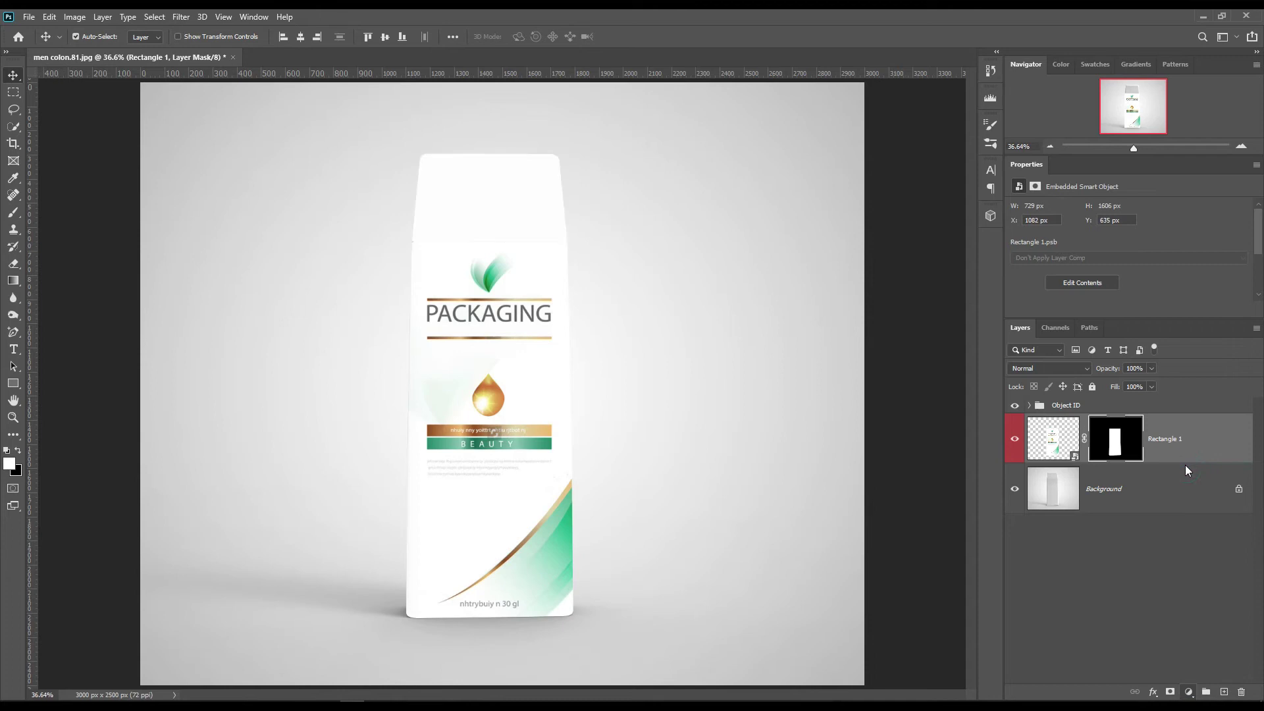
left_click(567, 504)
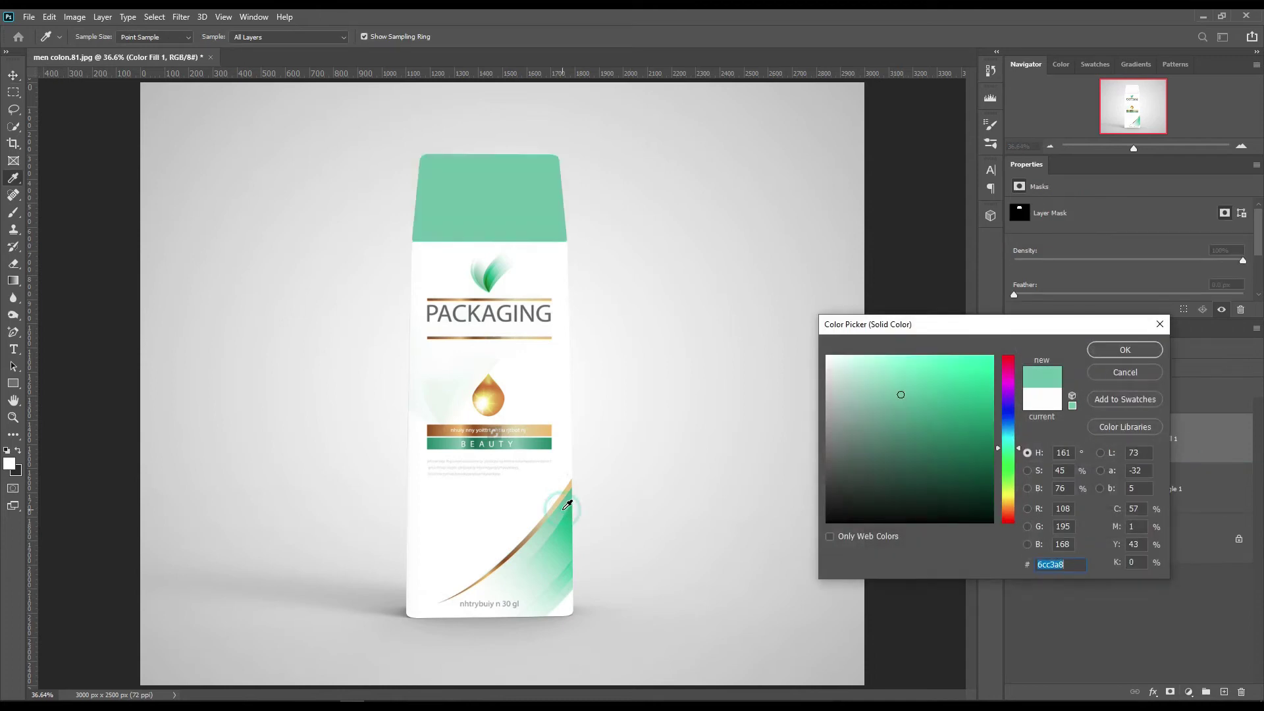
left_click(1125, 351)
- Tag Color Fill 1 red and load the cap and body outlines together as a selection
right_click(1192, 445)
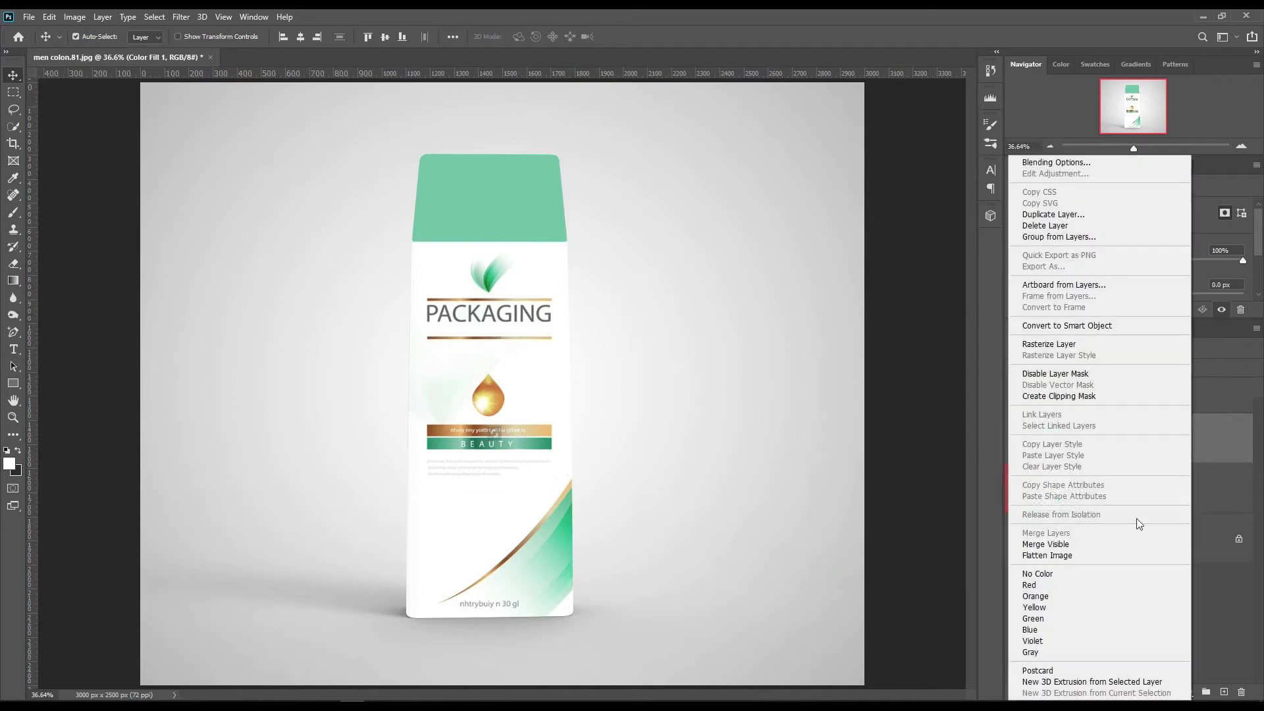
left_click(1045, 584)
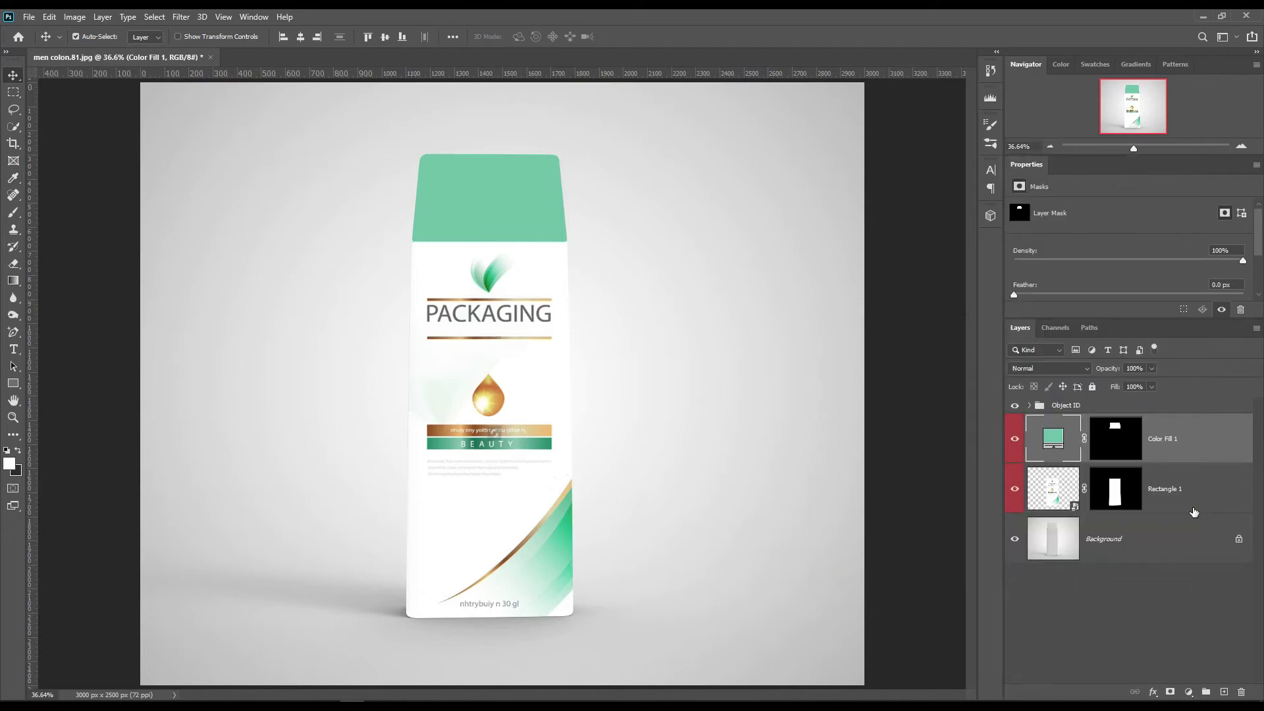
left_click(1119, 435, "ctrl")
left_click(1122, 488, "ctrl+shift")
- Copy the selected bottle from Background, move it above Color Fill 1, and duplicate it
left_click(1162, 548)
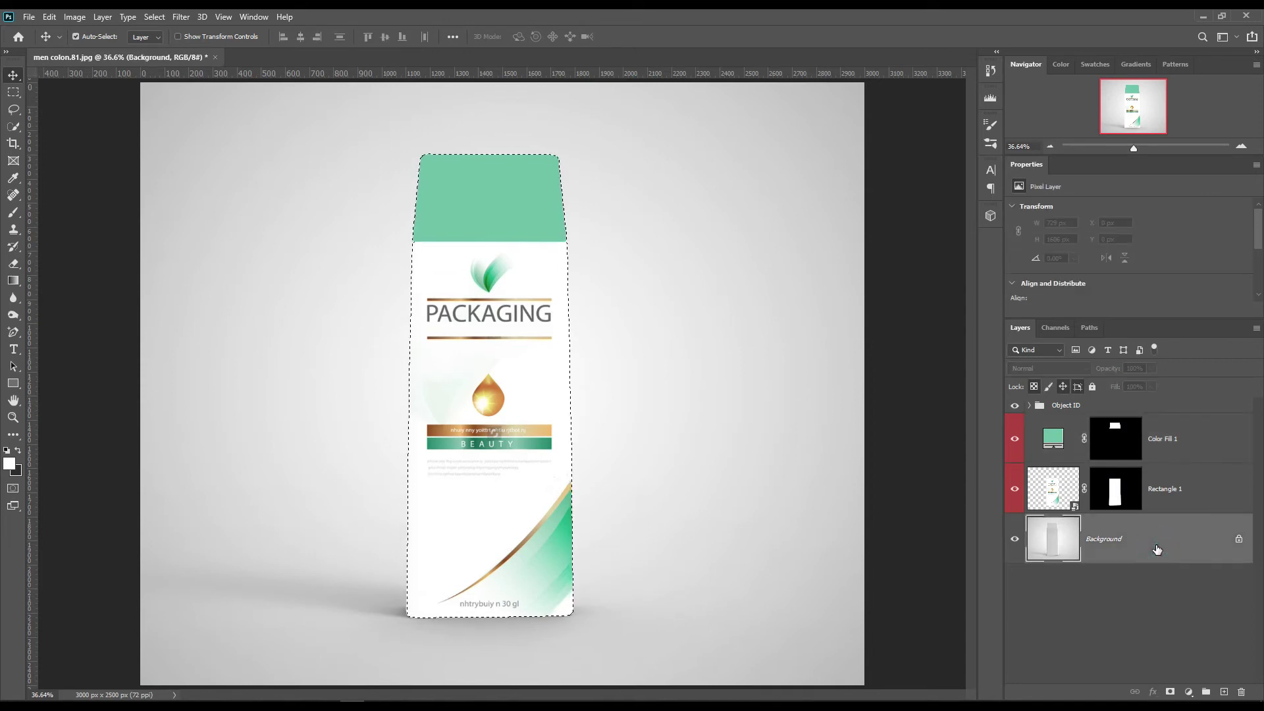
key("ctrl+j")
left_click_drag(1131, 550, 1149, 428)
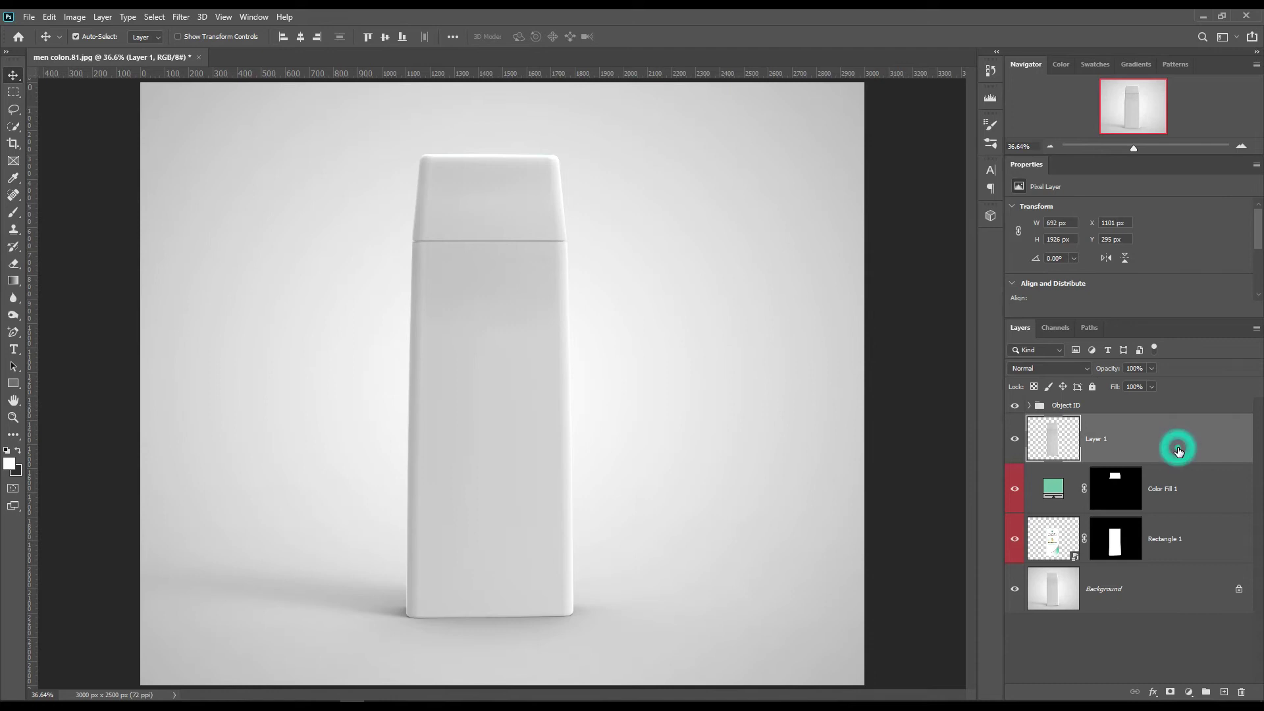
key("ctrl+j")
key("ctrl+j")
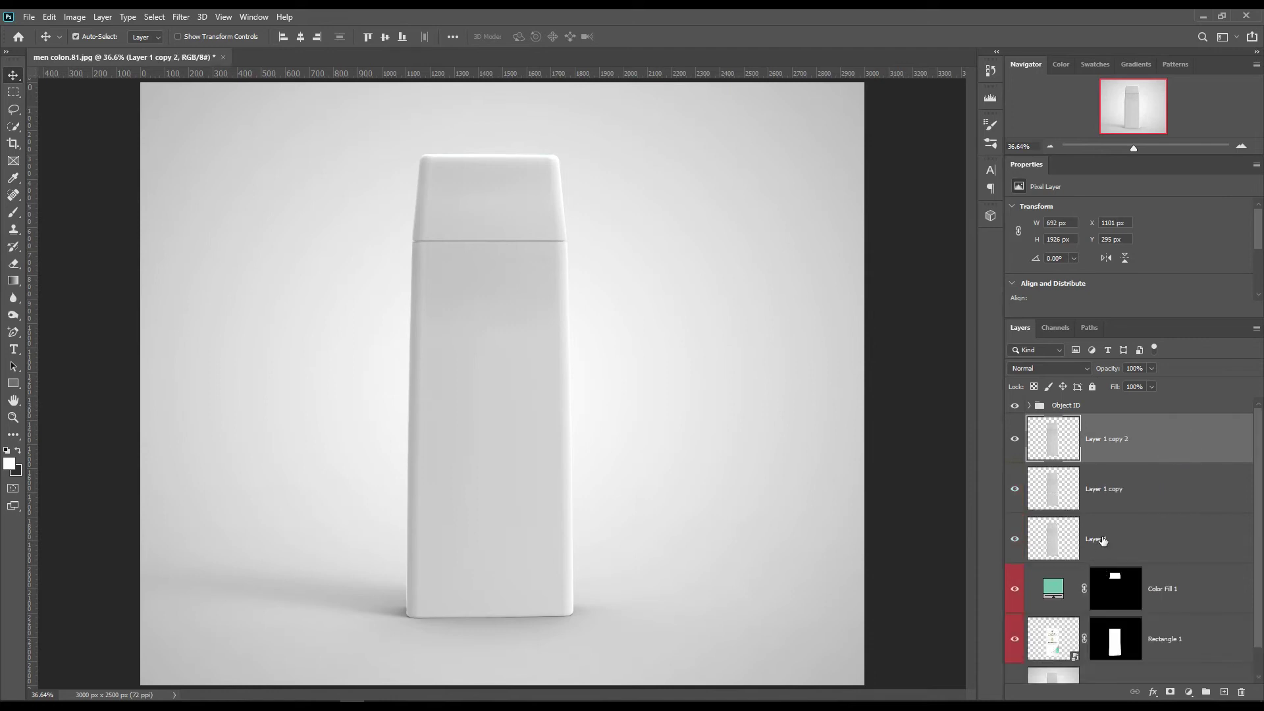
- Name the three bottle copies Shadow, Midtone and Light, and hide Light
double_click(1103, 541)
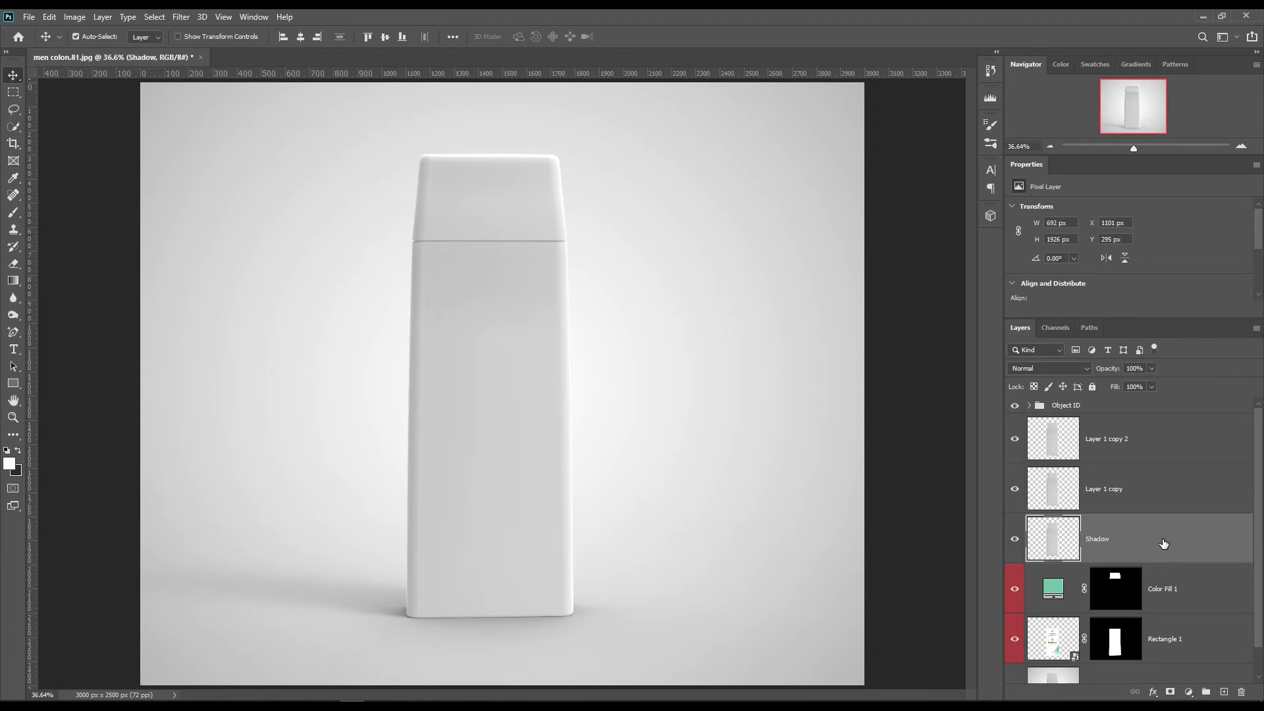
double_click(1095, 489)
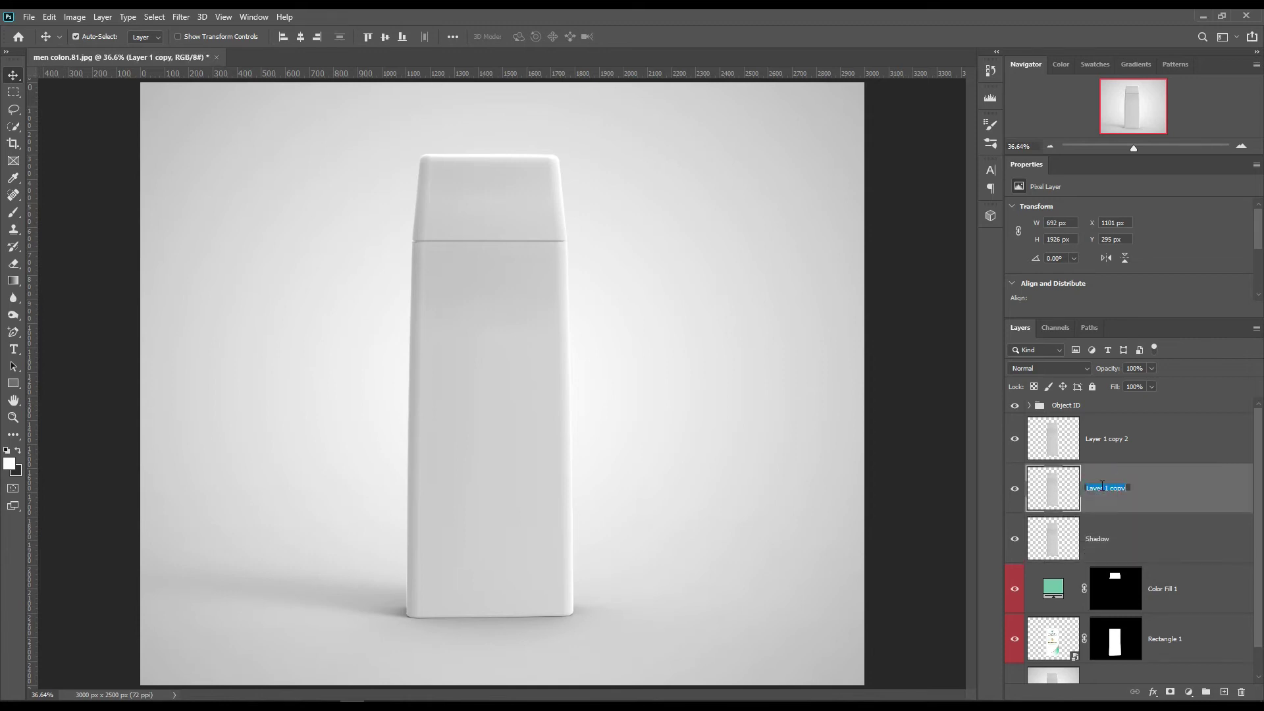
type("M")
type("iddle")
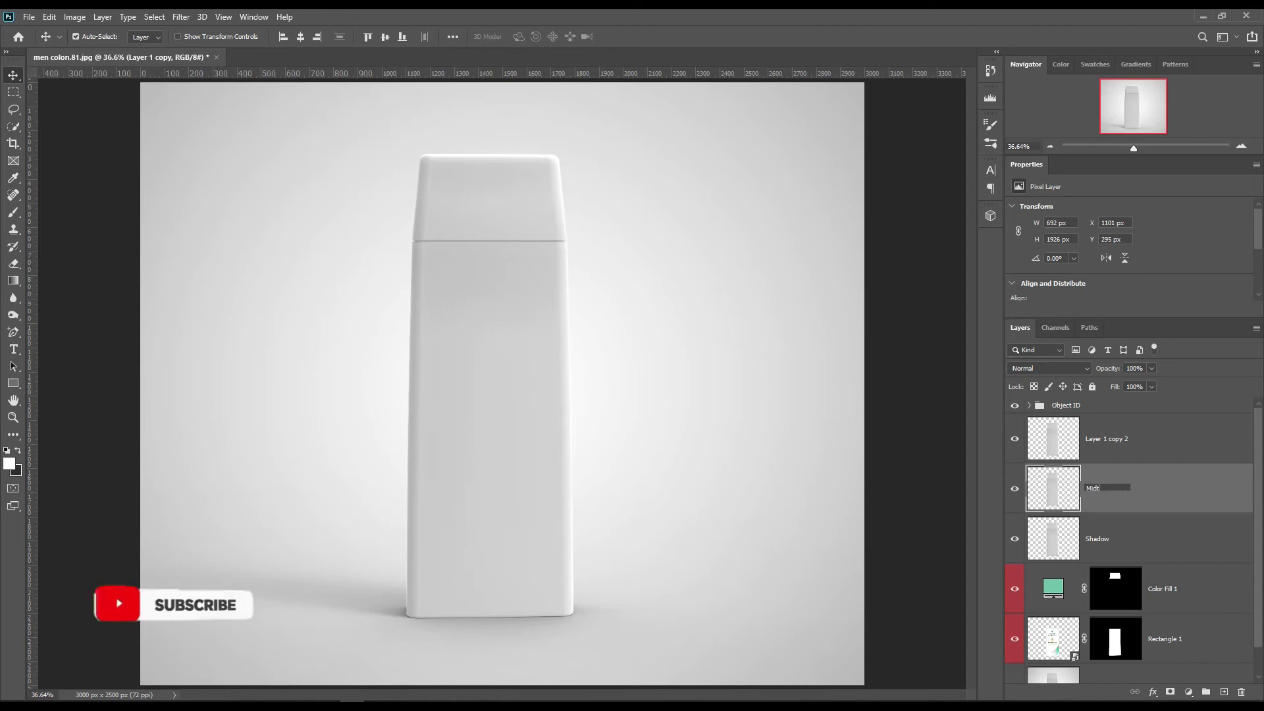
double_click(1116, 438)
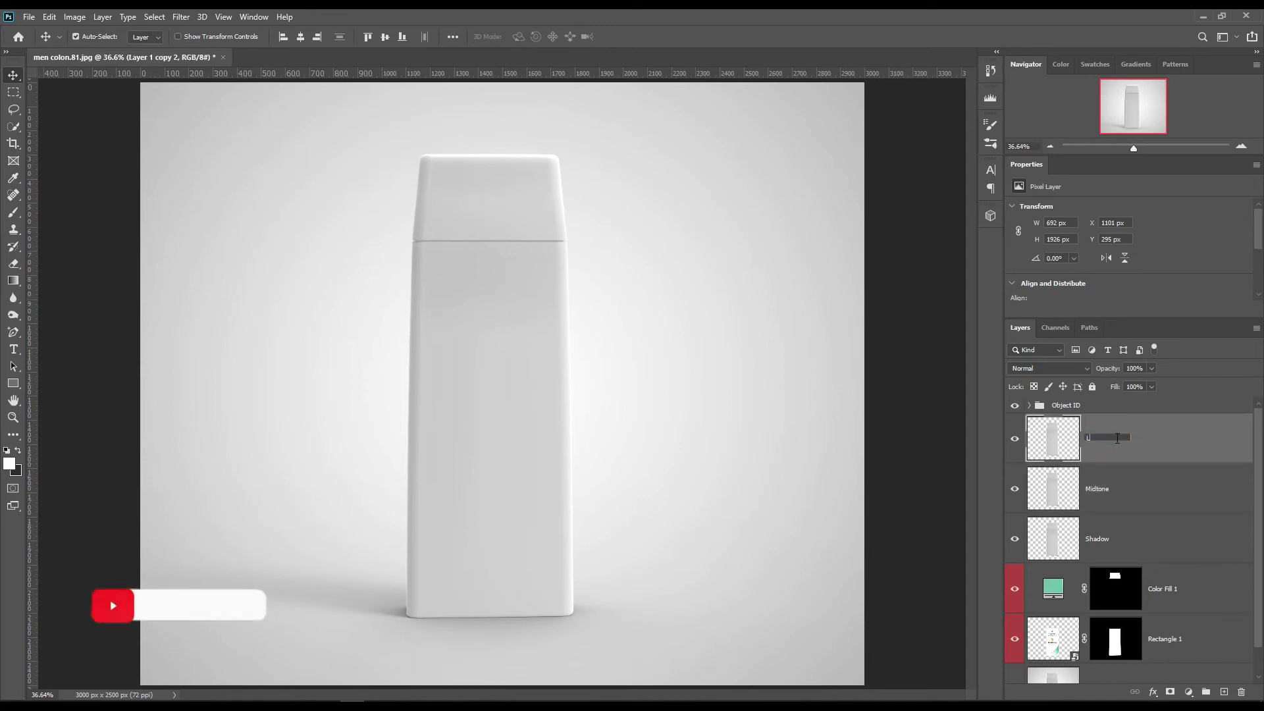
type("Light")
key("Return")
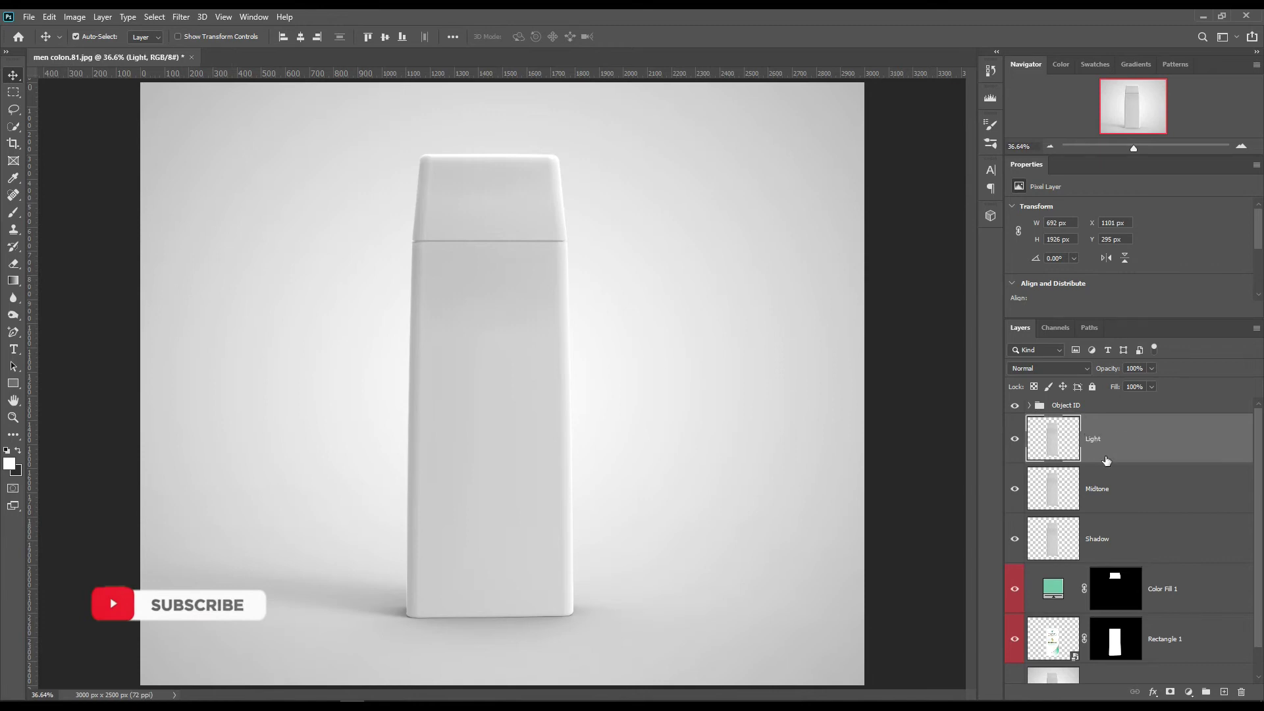
left_click(1015, 439)
- Hide Midtone and set the Shadow layer's blend mode to Linear Burn
left_click(1014, 489)
left_click(1130, 538)
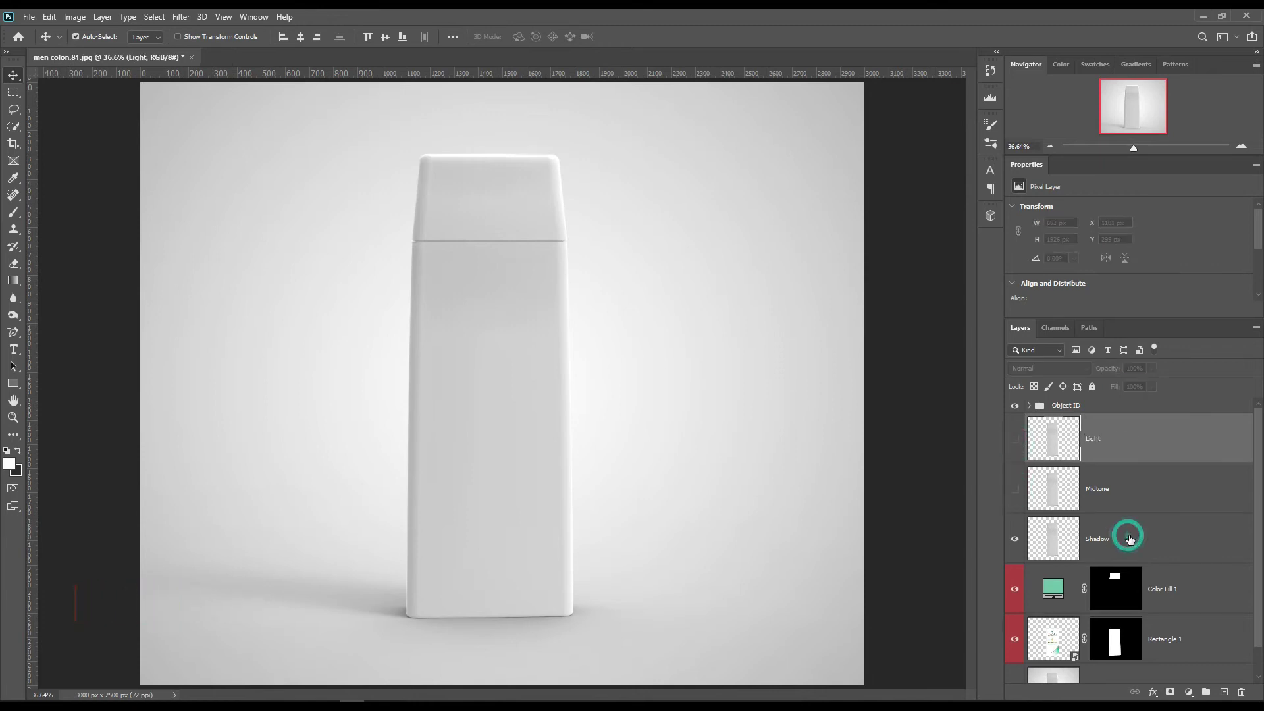
left_click(1064, 368)
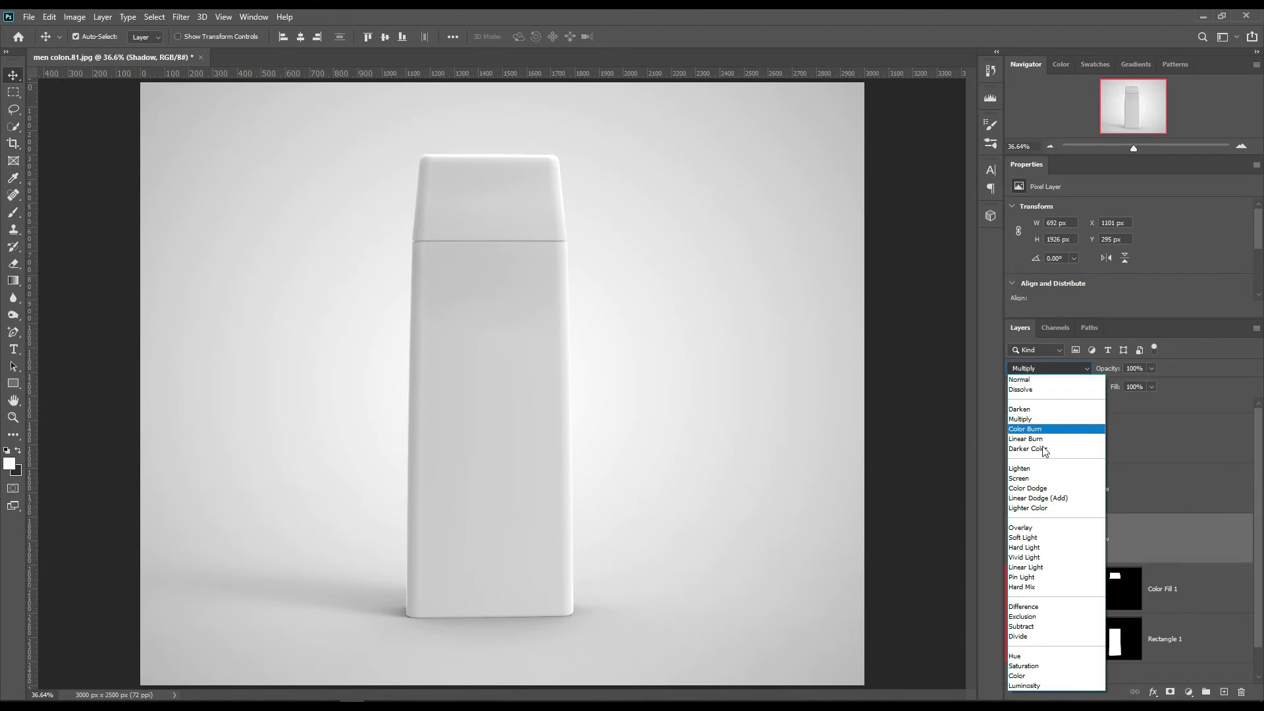
left_click(1036, 439)
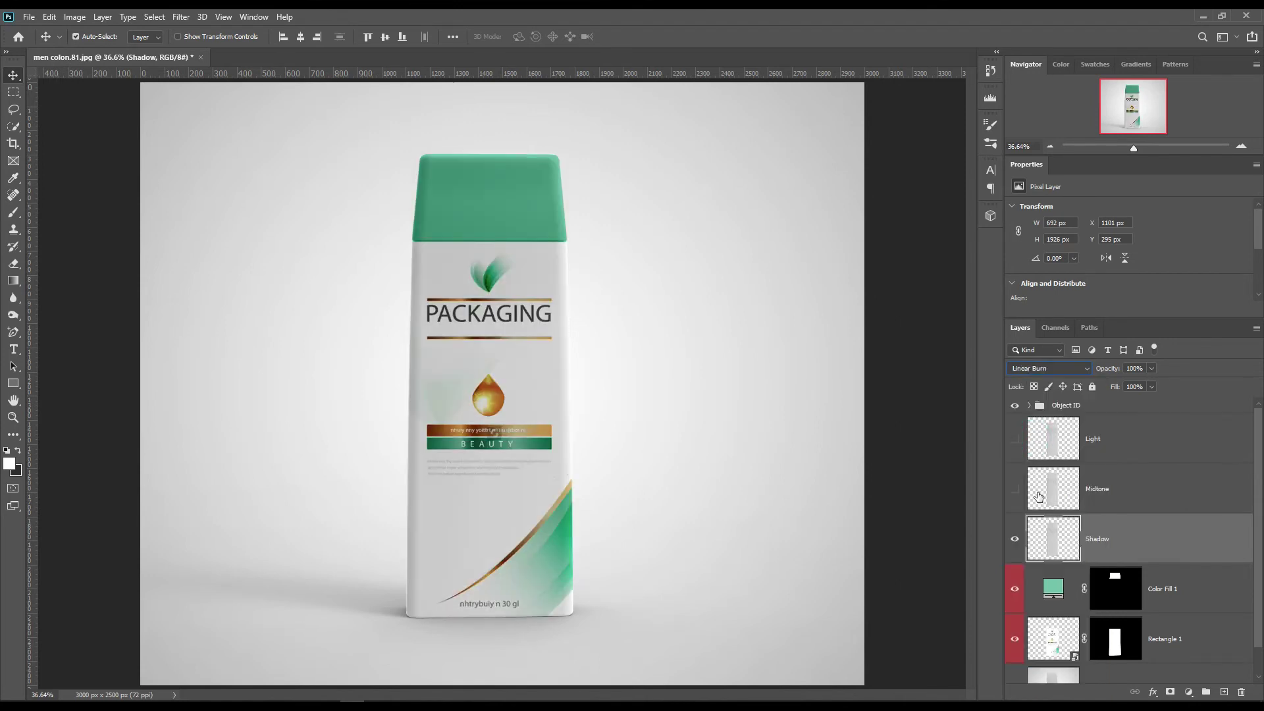
- Show Midtone again and set its blend mode to Linear Dodge (Add)
left_click(1018, 490)
left_click(1106, 488)
left_click(1049, 367)
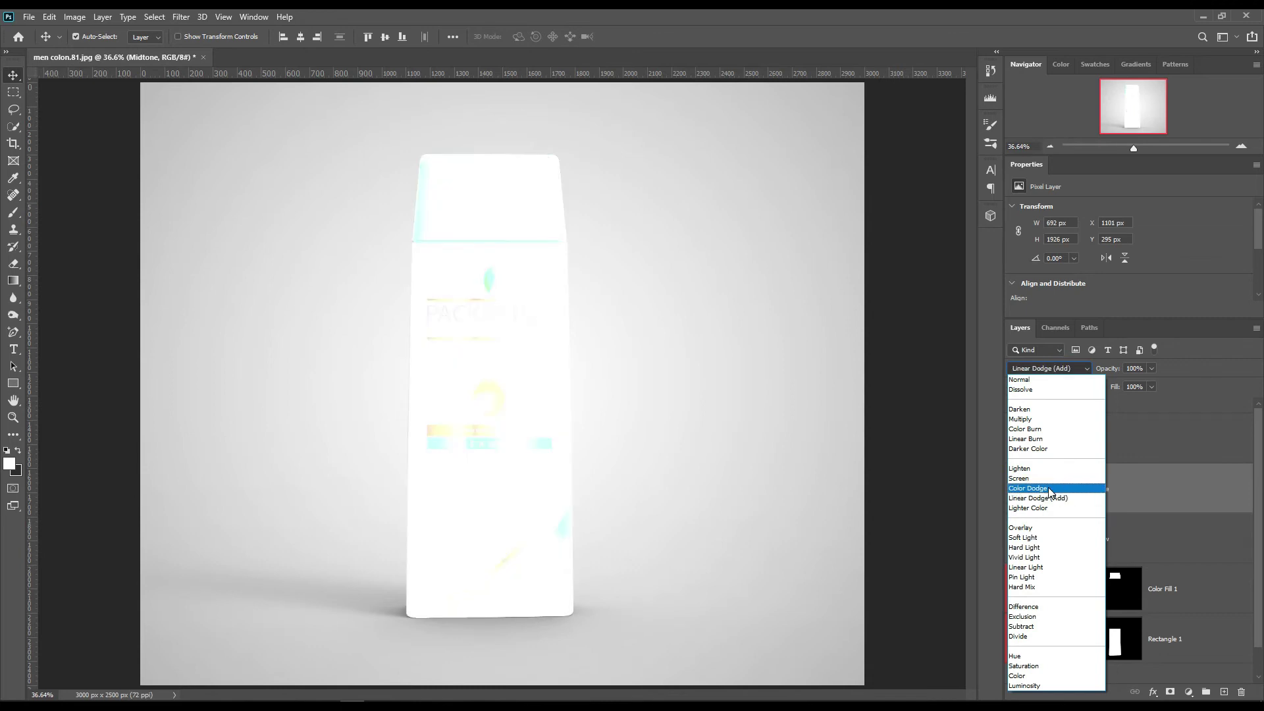
left_click(1052, 497)
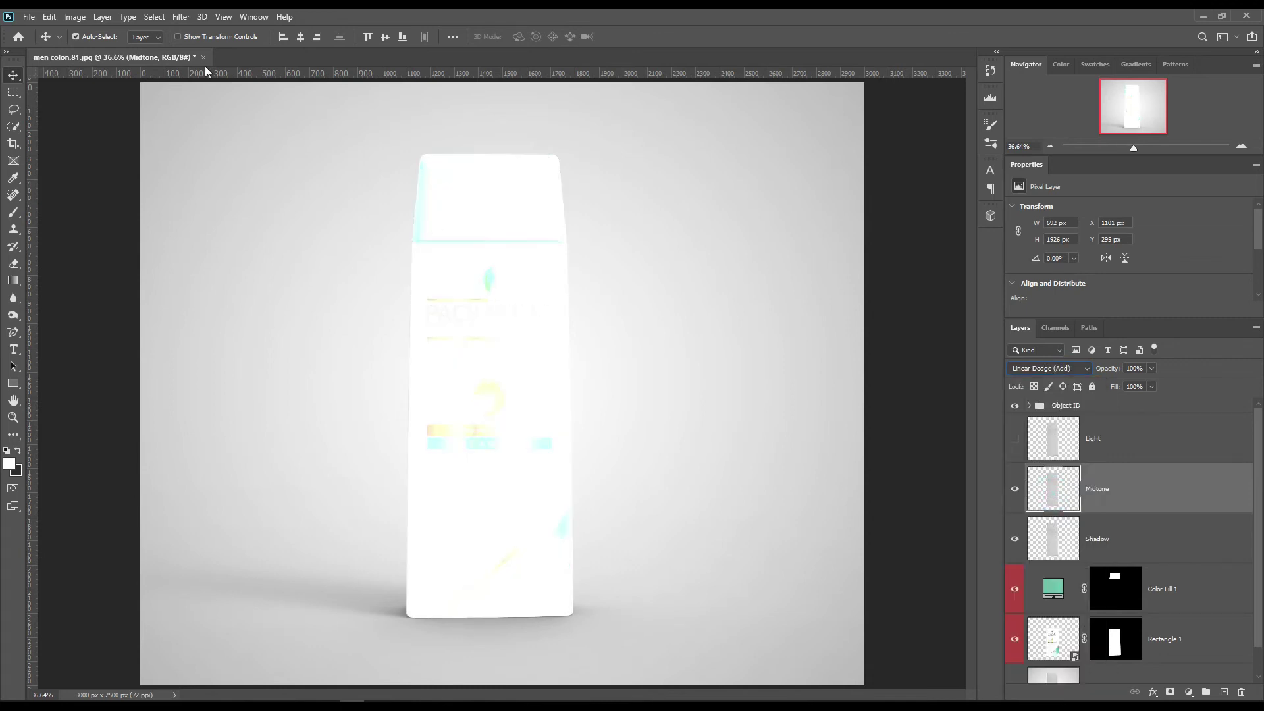
- Apply Levels to the Midtone layer with input black 196 and output white 125
left_click(74, 17)
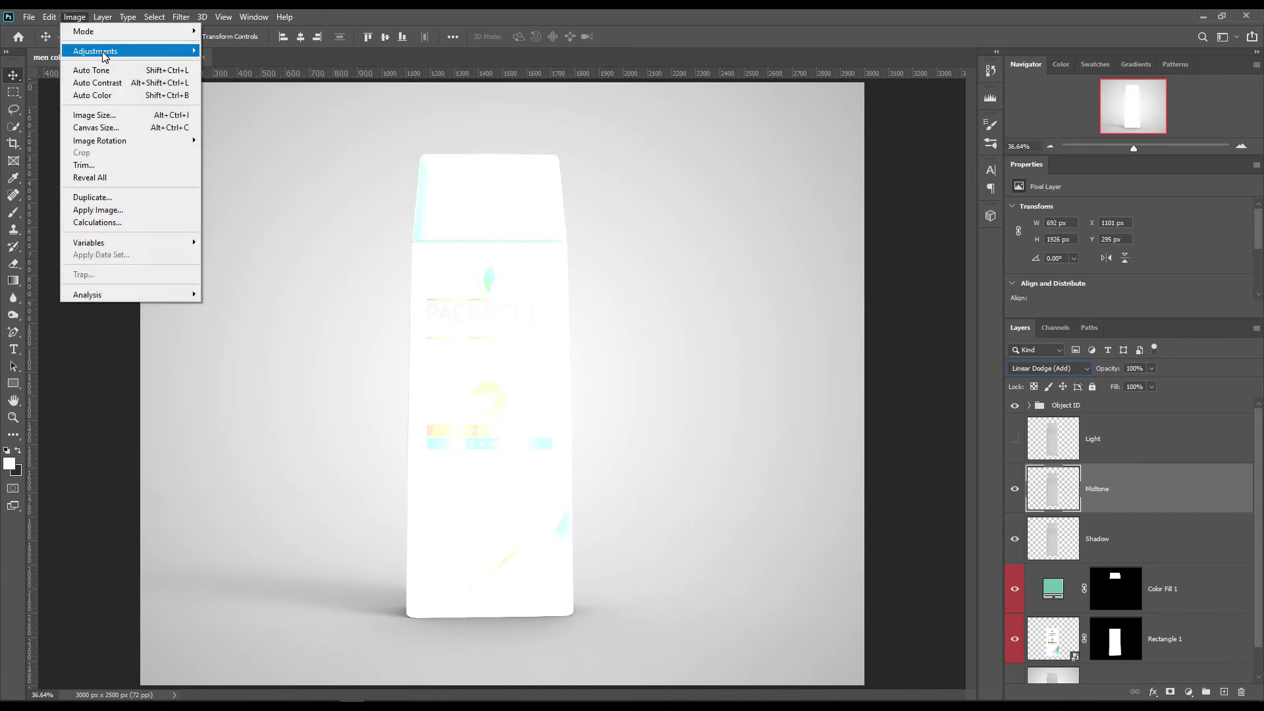
mouse_move(99, 52)
left_click(263, 69)
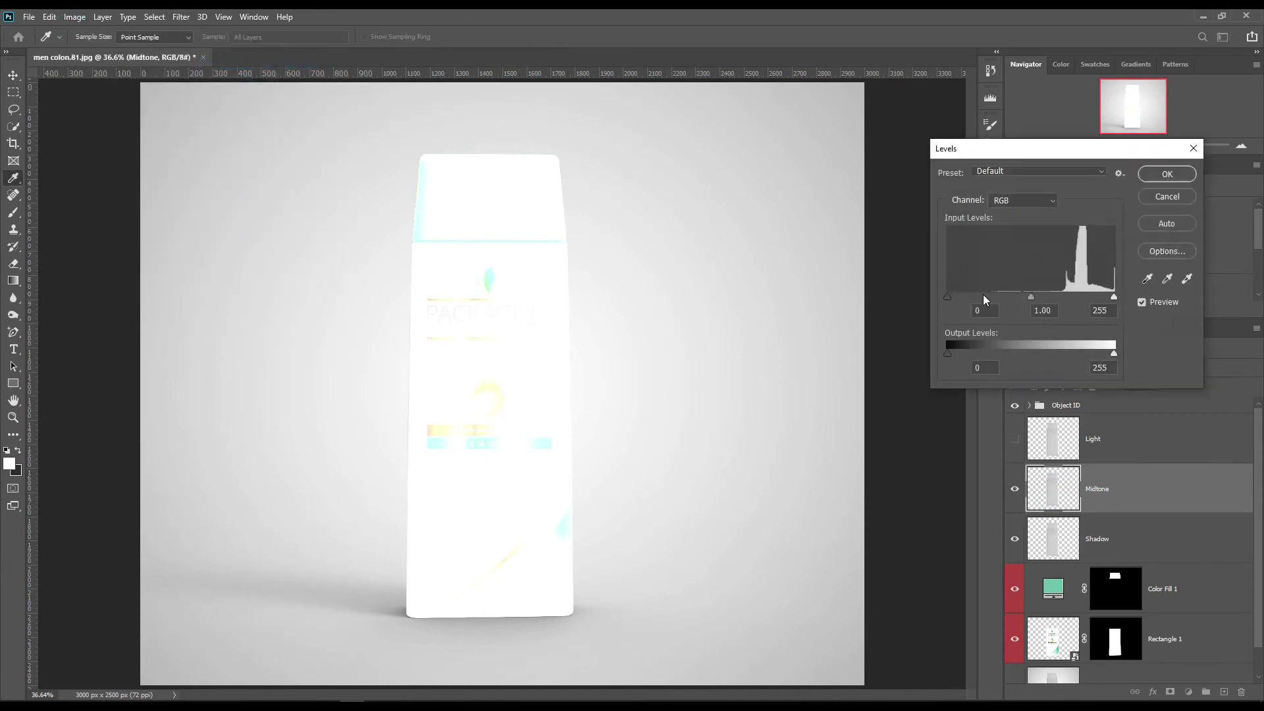
left_click_drag(946, 300, 1074, 301)
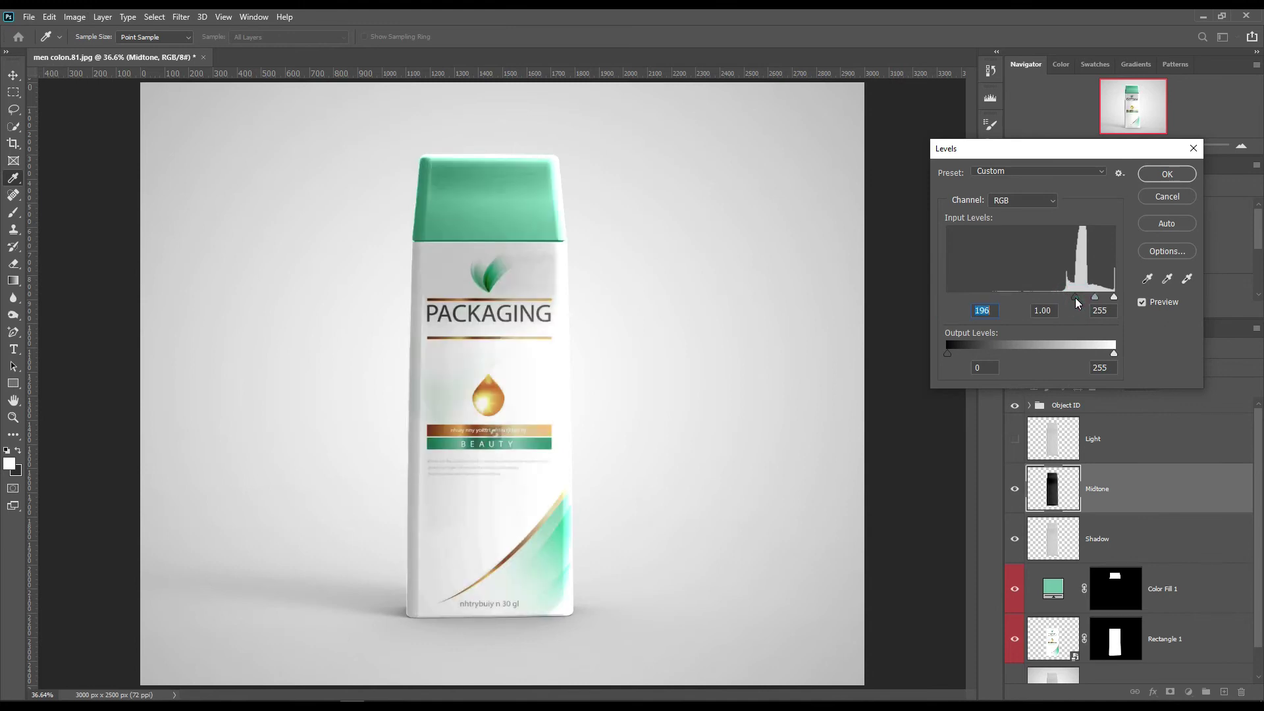
left_click_drag(1113, 354, 975, 356)
left_click(1166, 174)
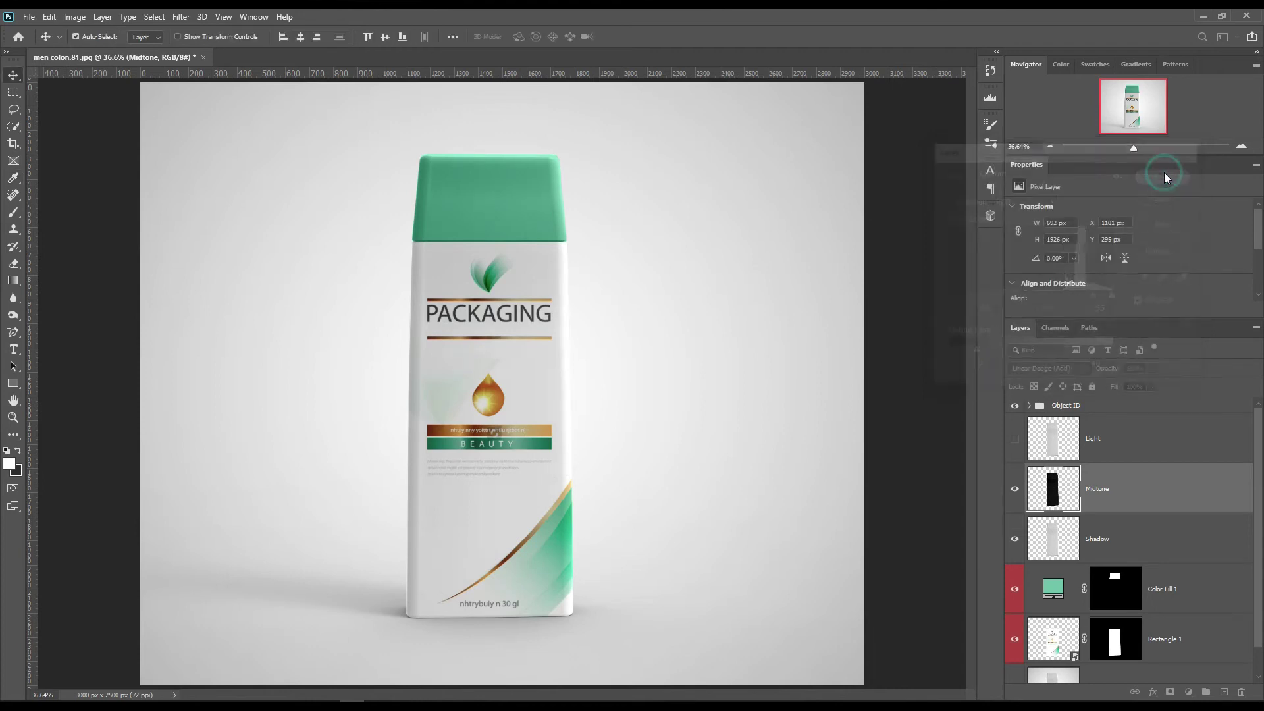
- Make the Light layer visible and set its blend mode to Screen
left_click(1016, 439)
left_click(1106, 441)
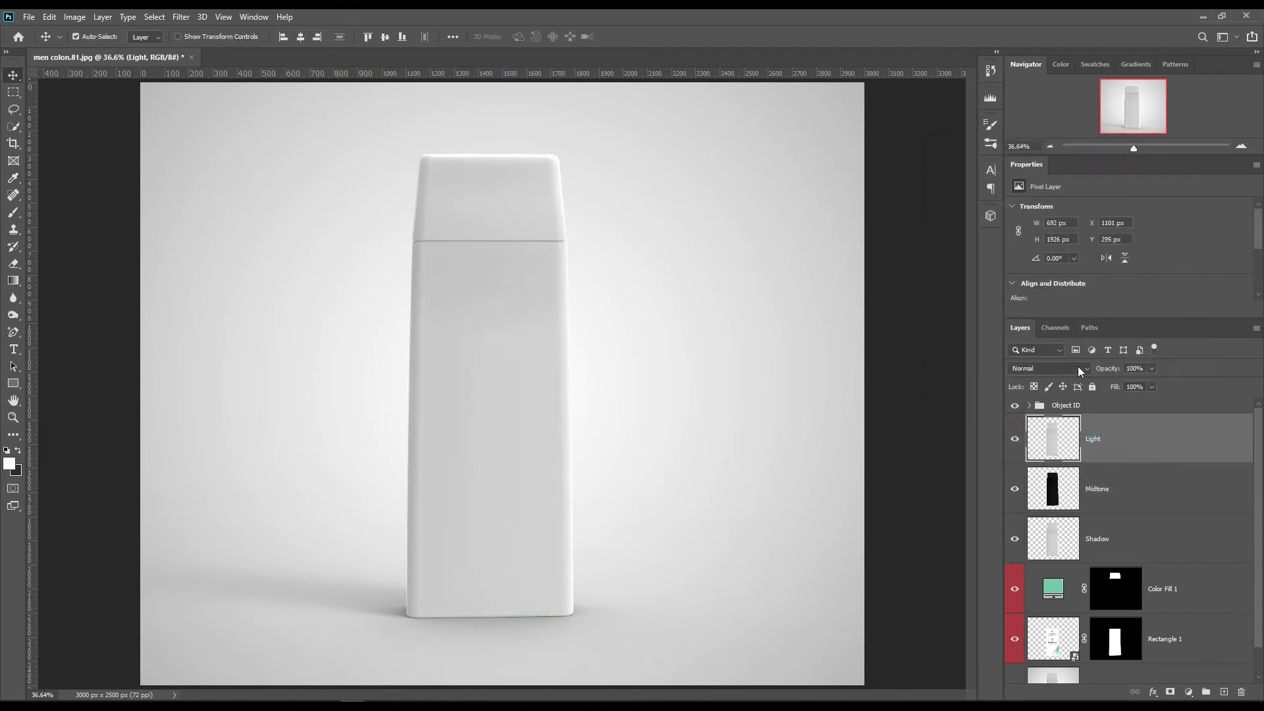
left_click(1066, 368)
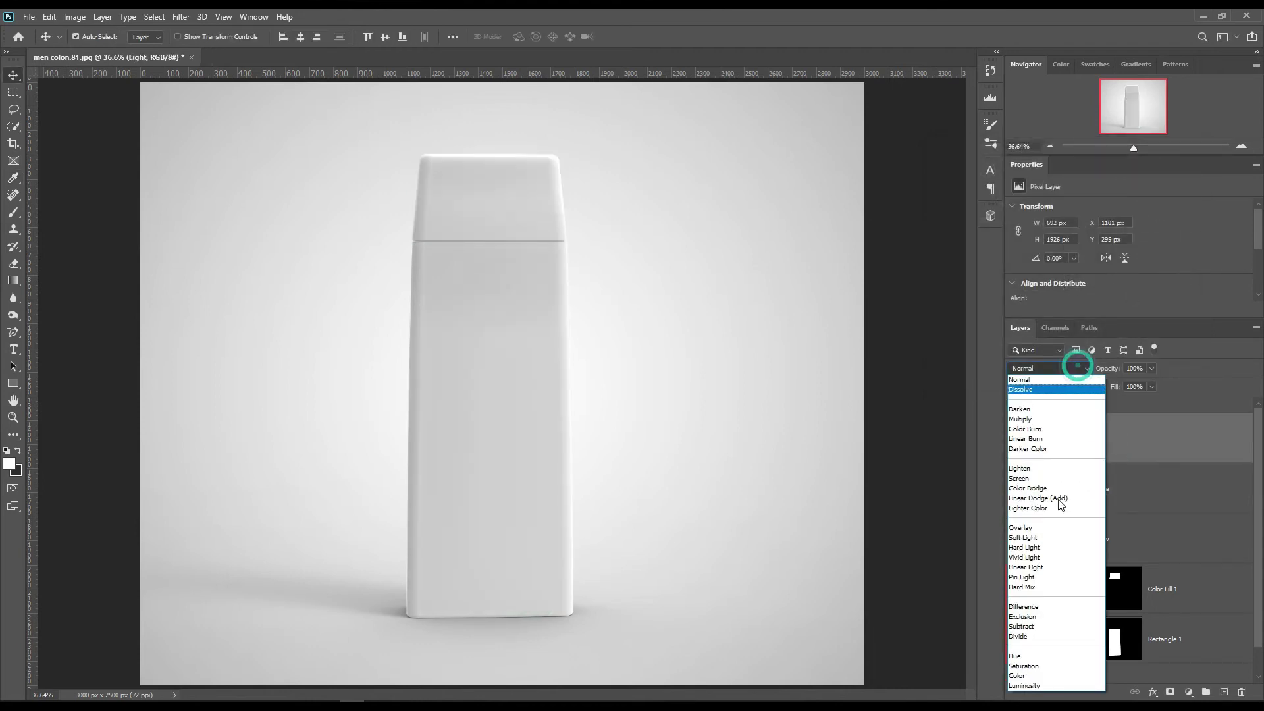
left_click(1020, 479)
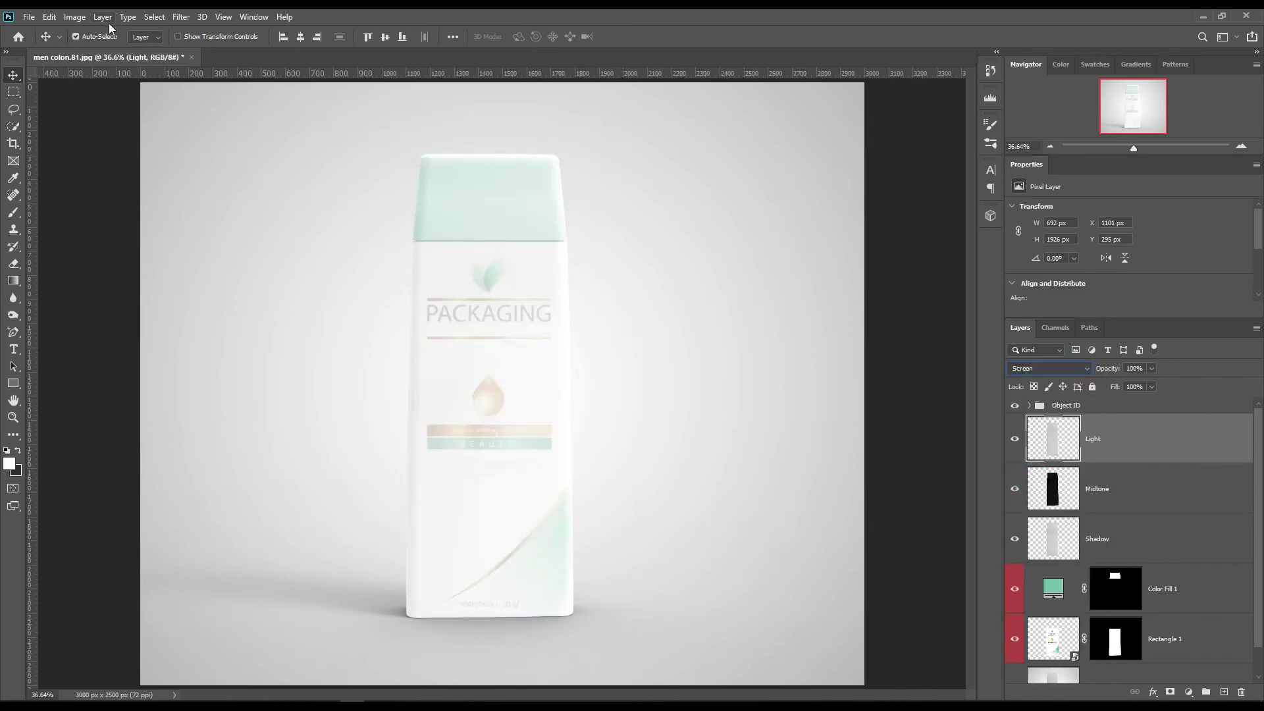
- Apply Levels to the Light layer with the black input raised to 222
left_click(74, 17)
mouse_move(109, 48)
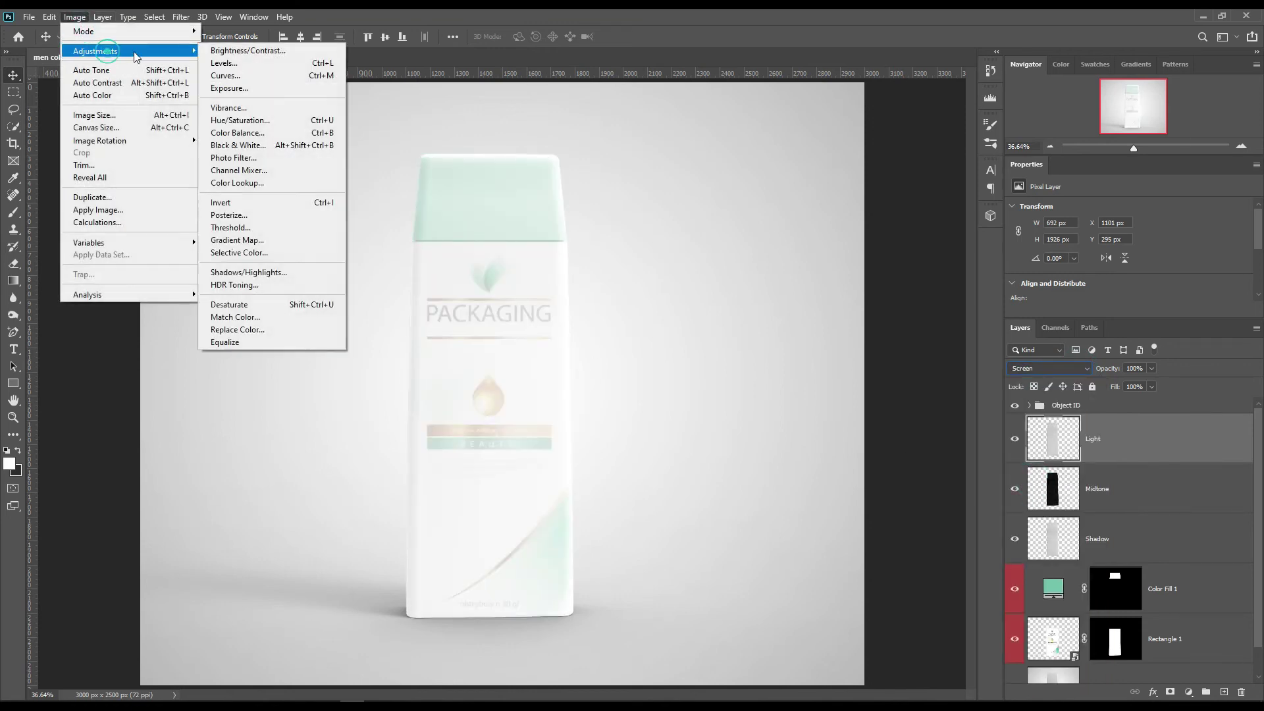
left_click(237, 63)
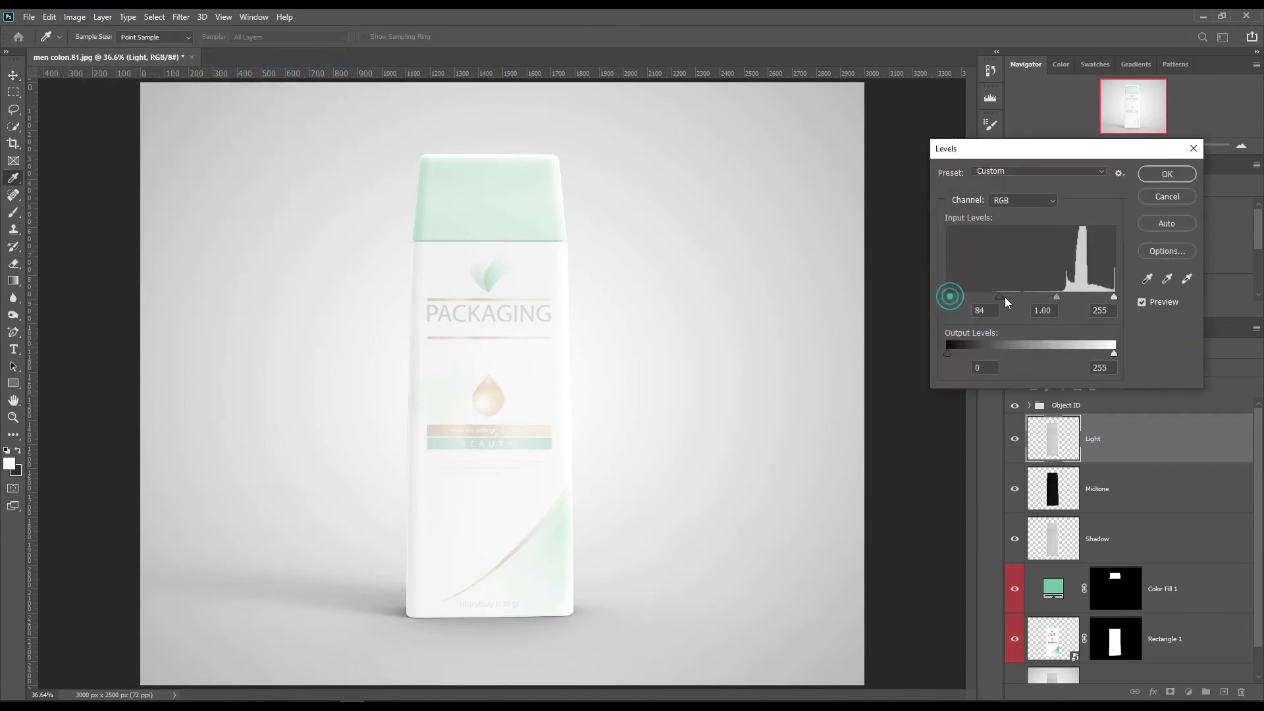
left_click_drag(948, 297, 1094, 303)
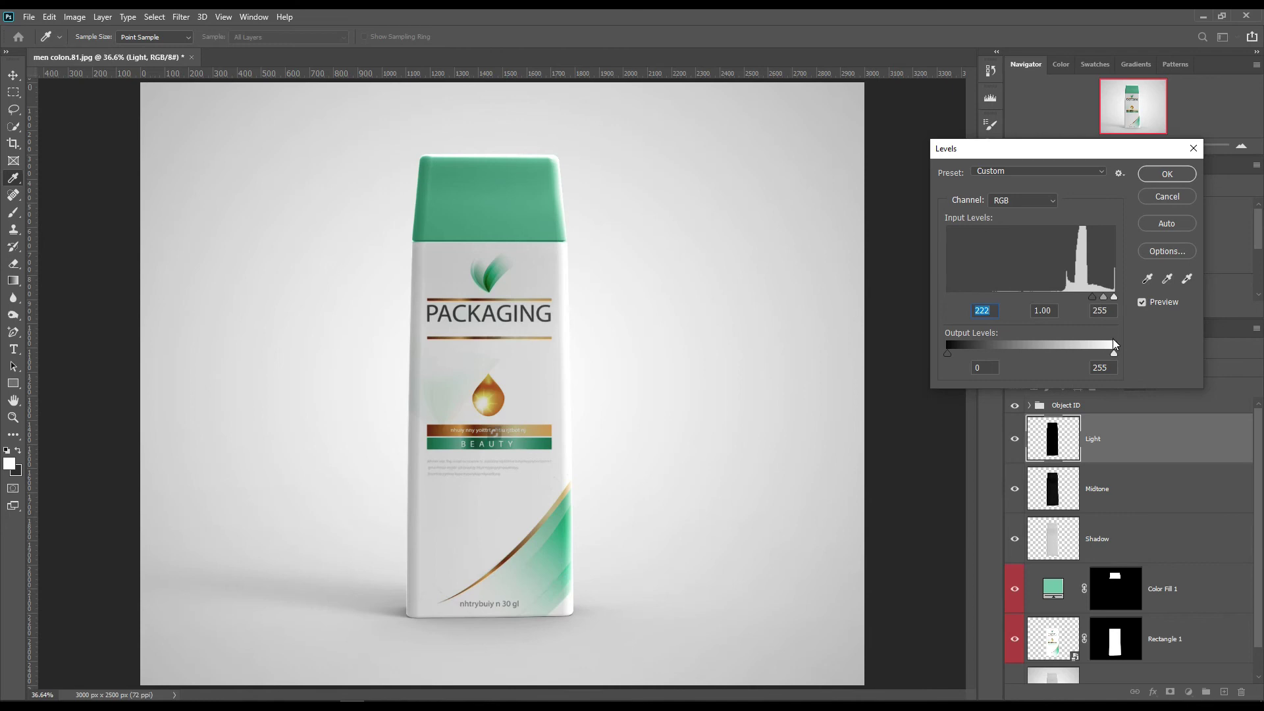
left_click(1147, 179)
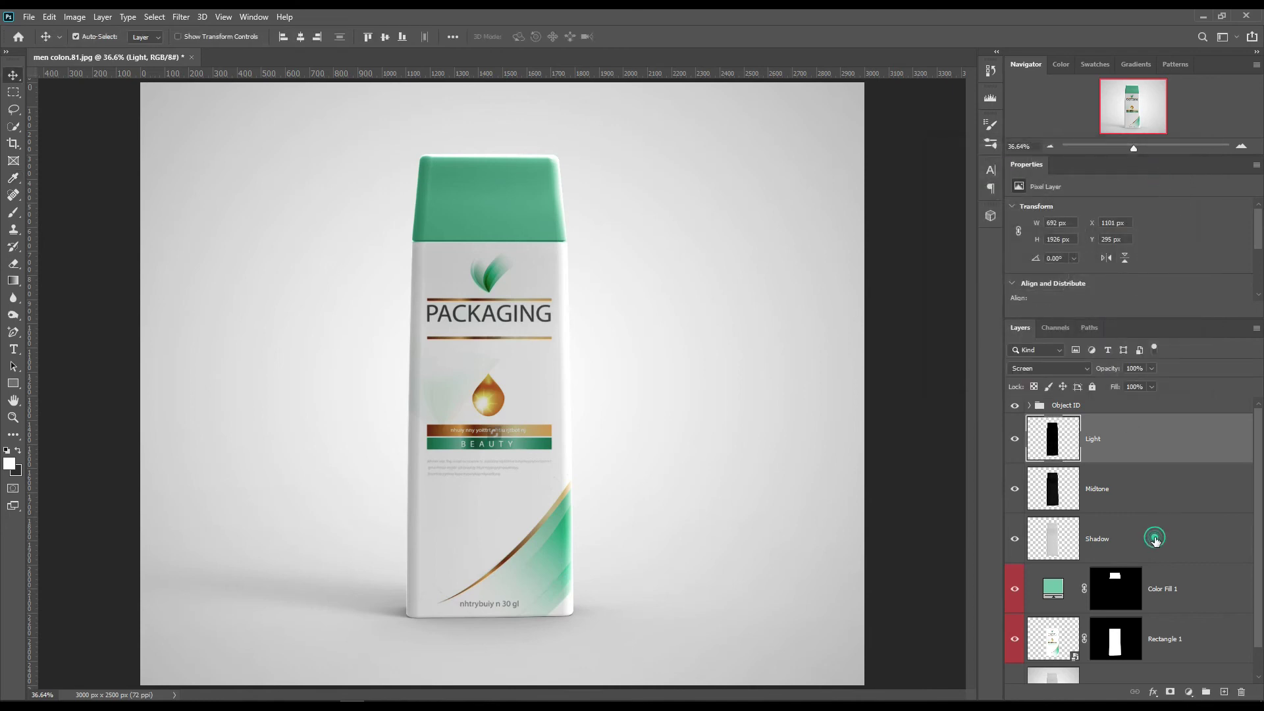
- Group the Light, Midtone and Shadow layers and name the group FX
left_click(1154, 538, "shift")
key("ctrl+g")
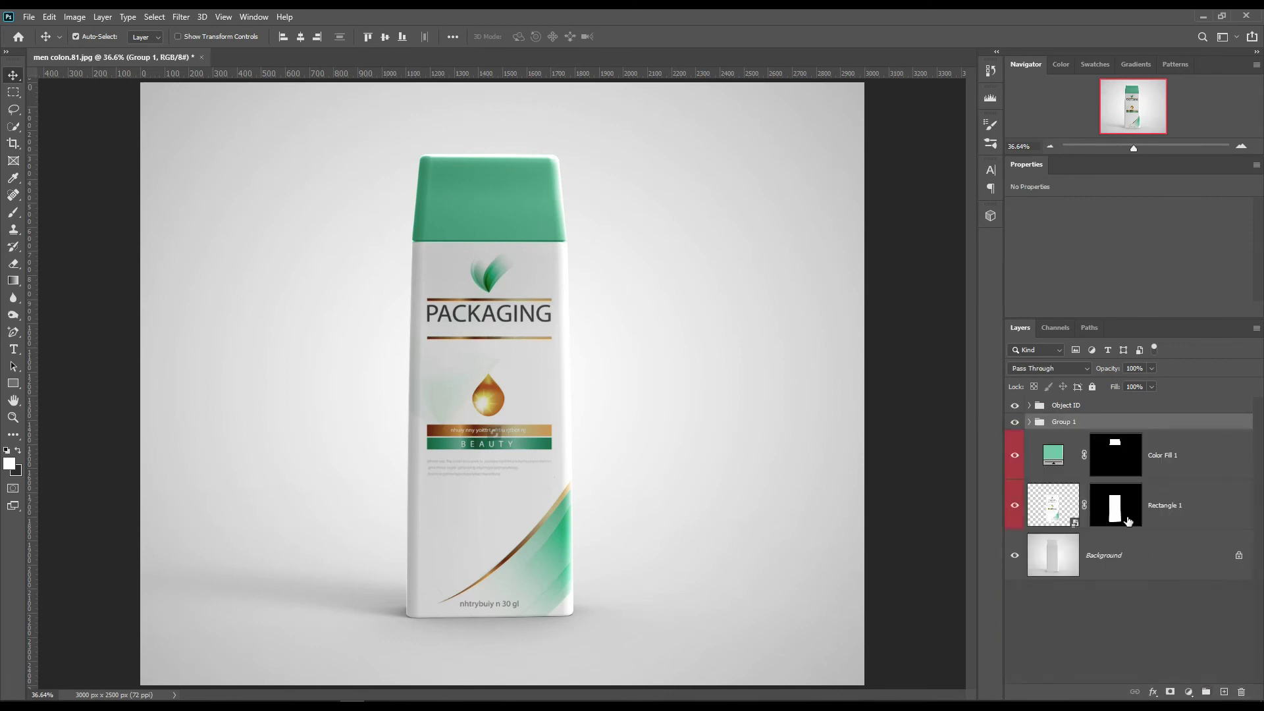
double_click(1072, 423)
type("FX")
key("Return")
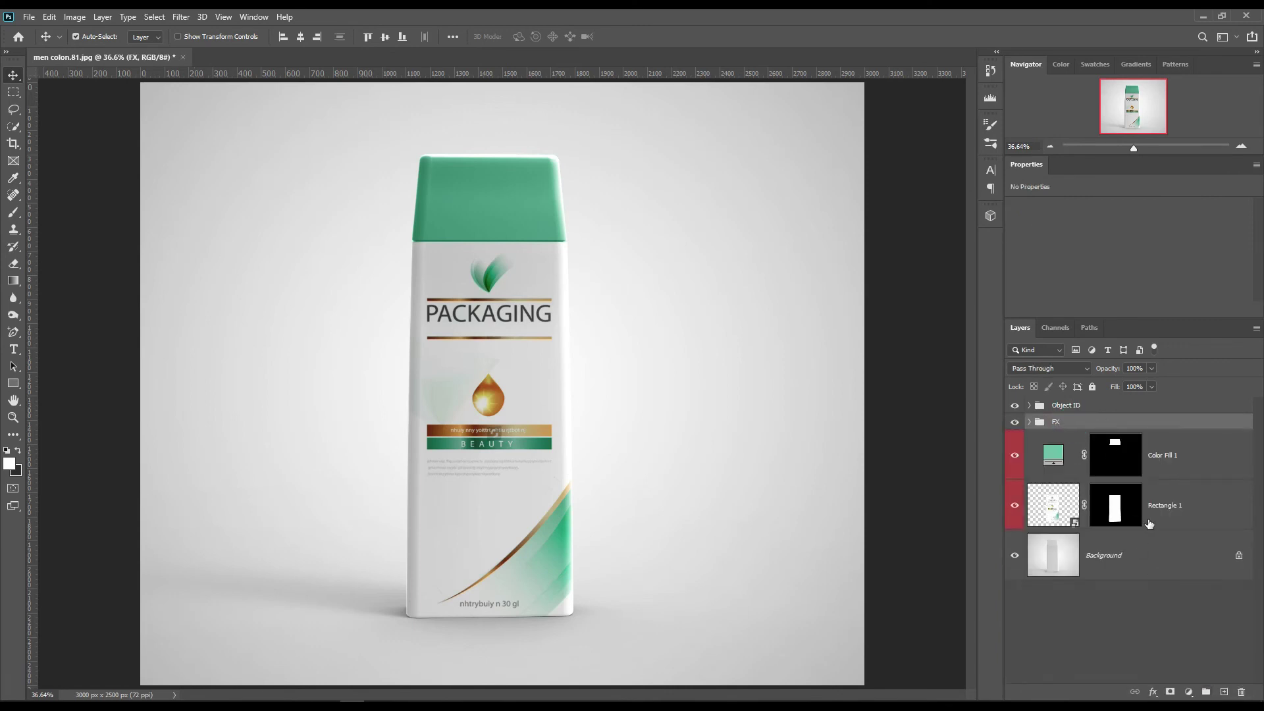
- Add a white Color Fill 2 above Background, masked out over the bottle, in Linear Burn
left_click(1121, 558)
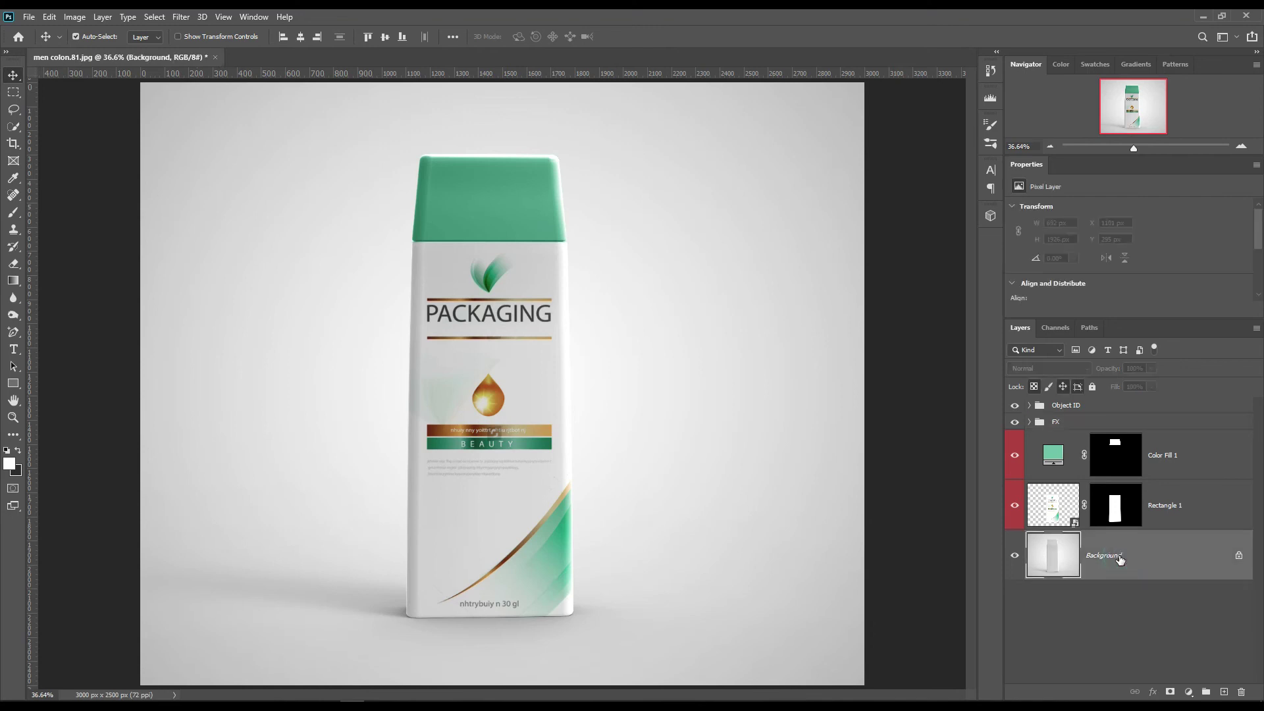
left_click(1189, 688)
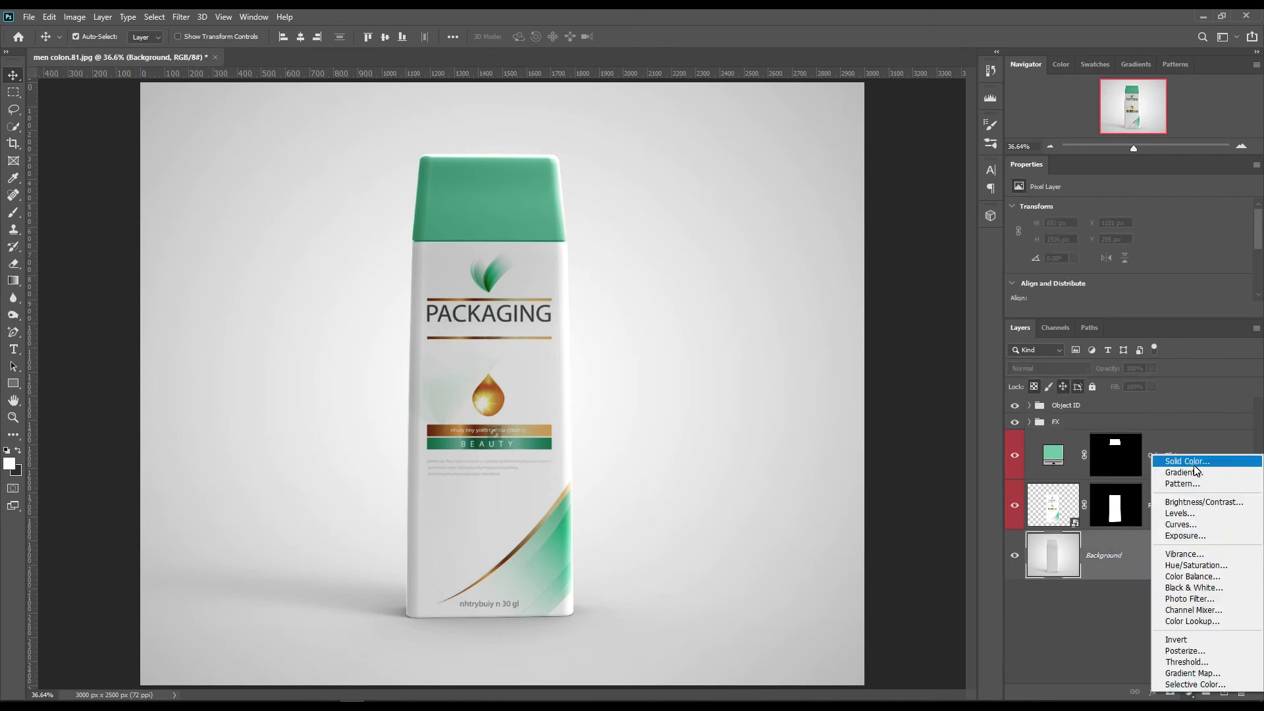
left_click(1194, 461)
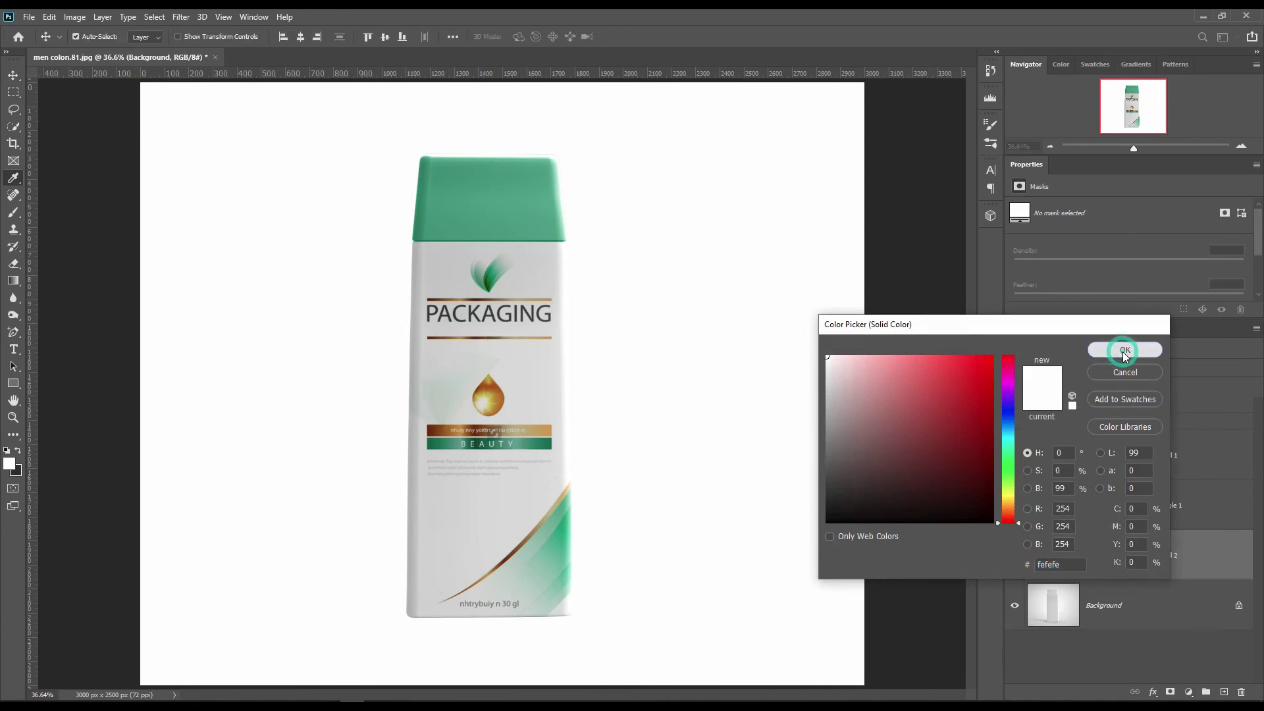
left_click(1124, 350)
left_click(1117, 512, "ctrl")
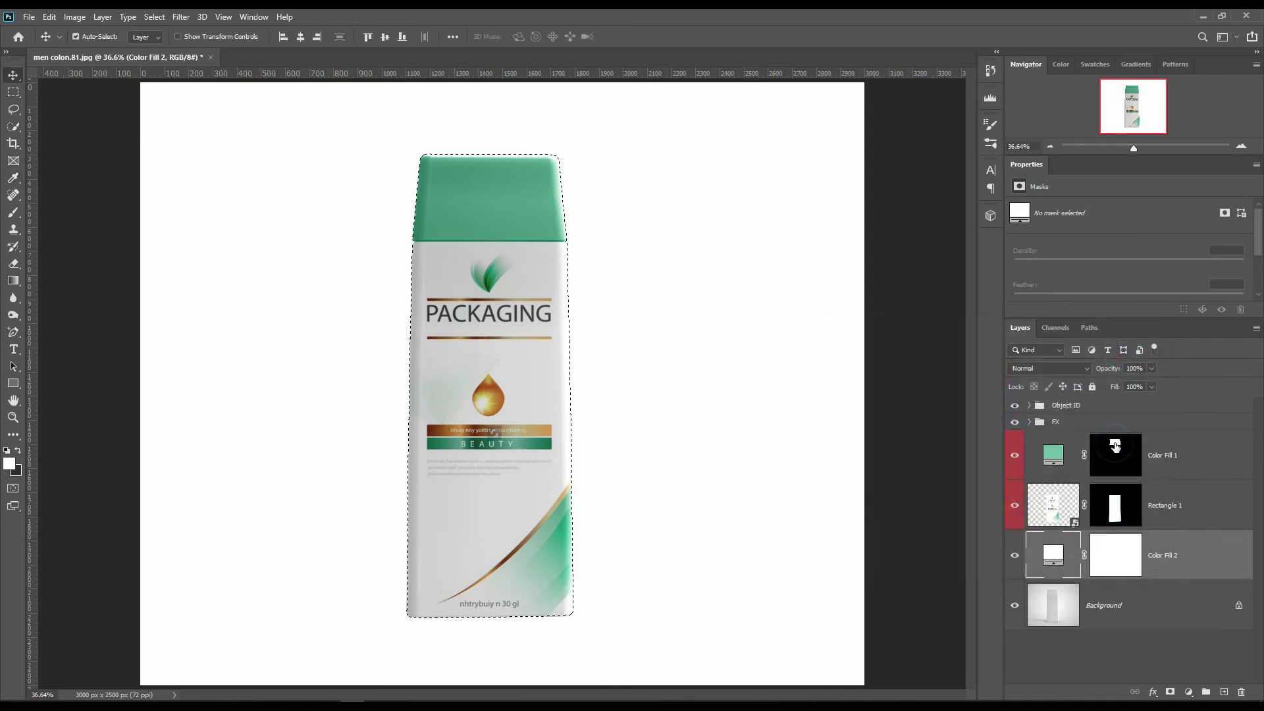
left_click(1114, 554)
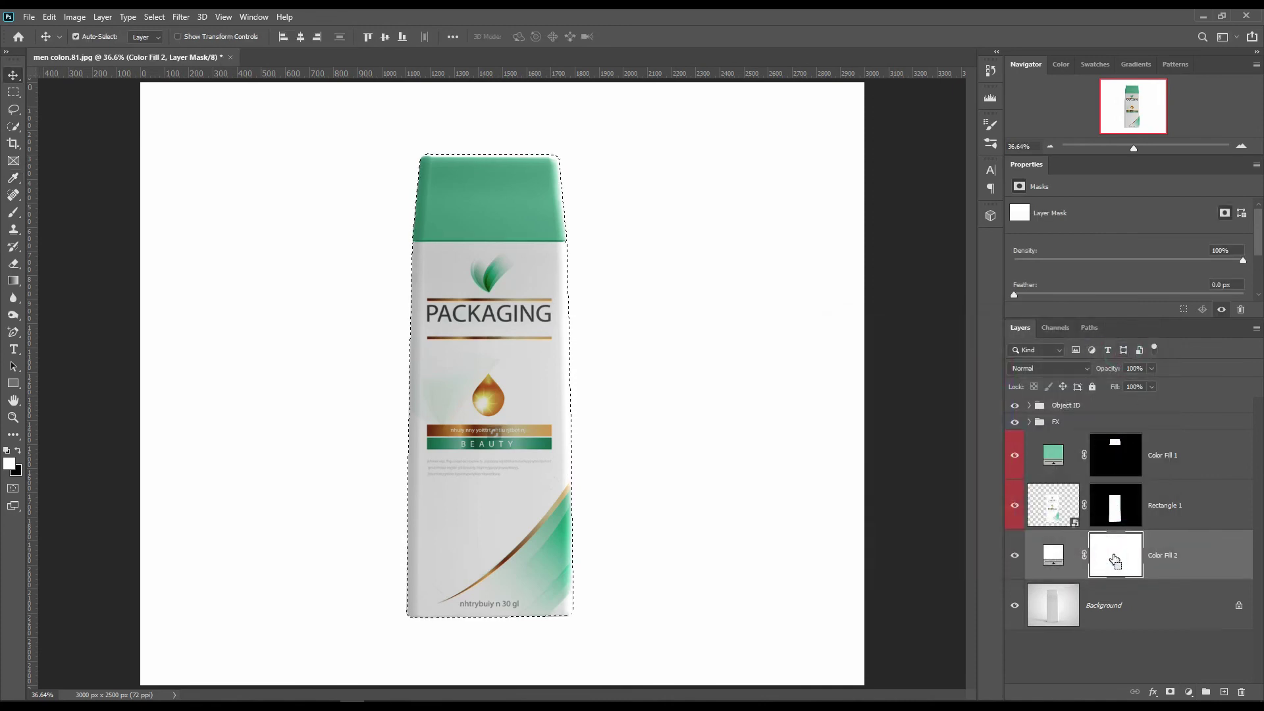
key("ctrl+BackSpace")
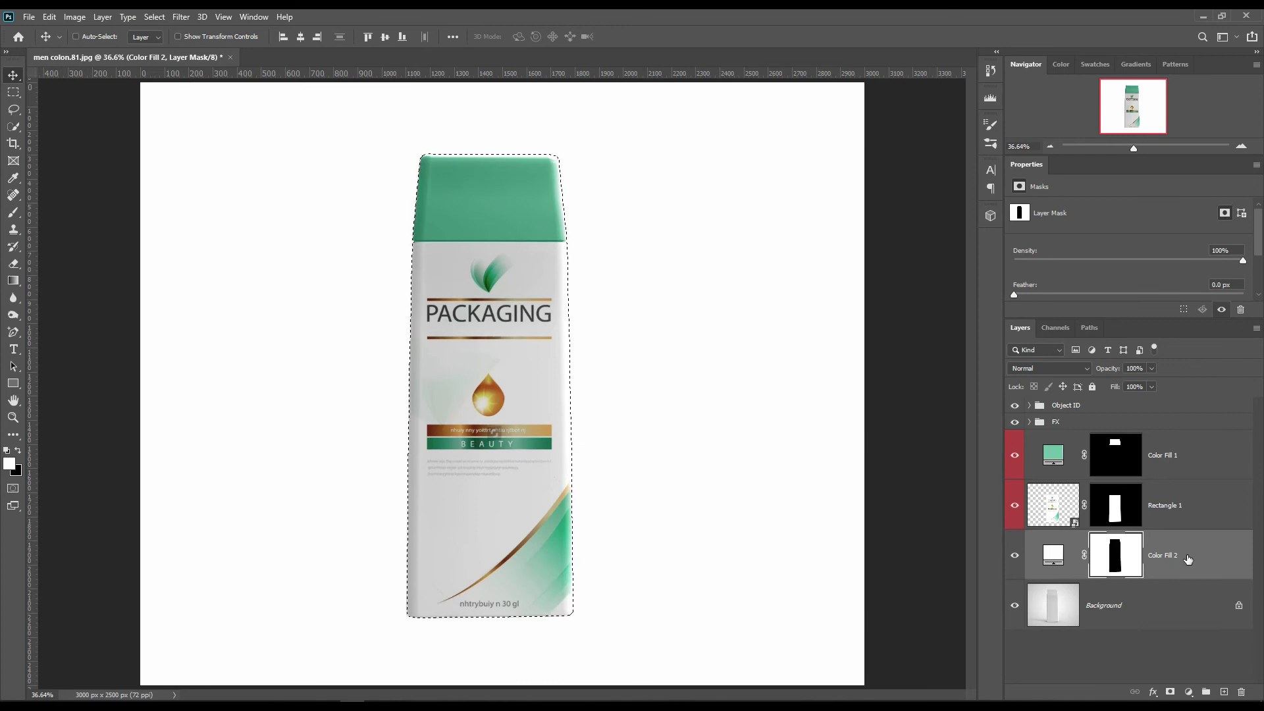
key("ctrl+d")
left_click(1067, 371)
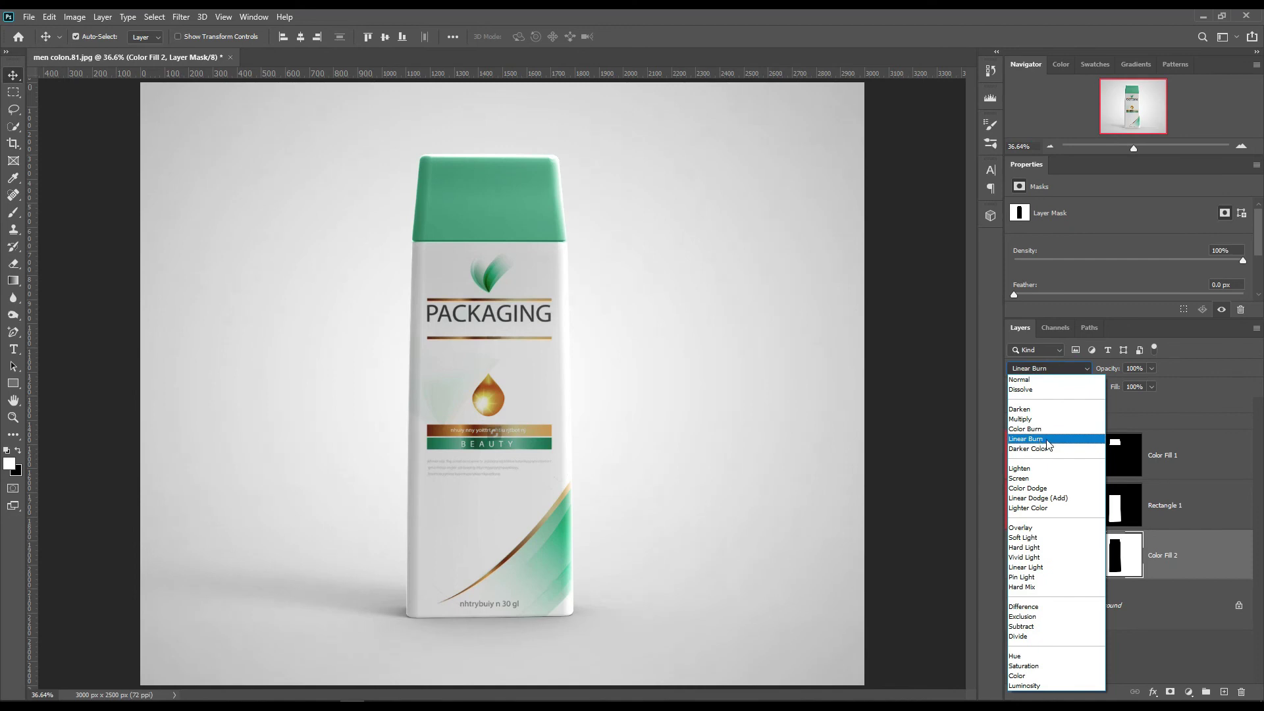
left_click(1046, 439)
double_click(1053, 556)
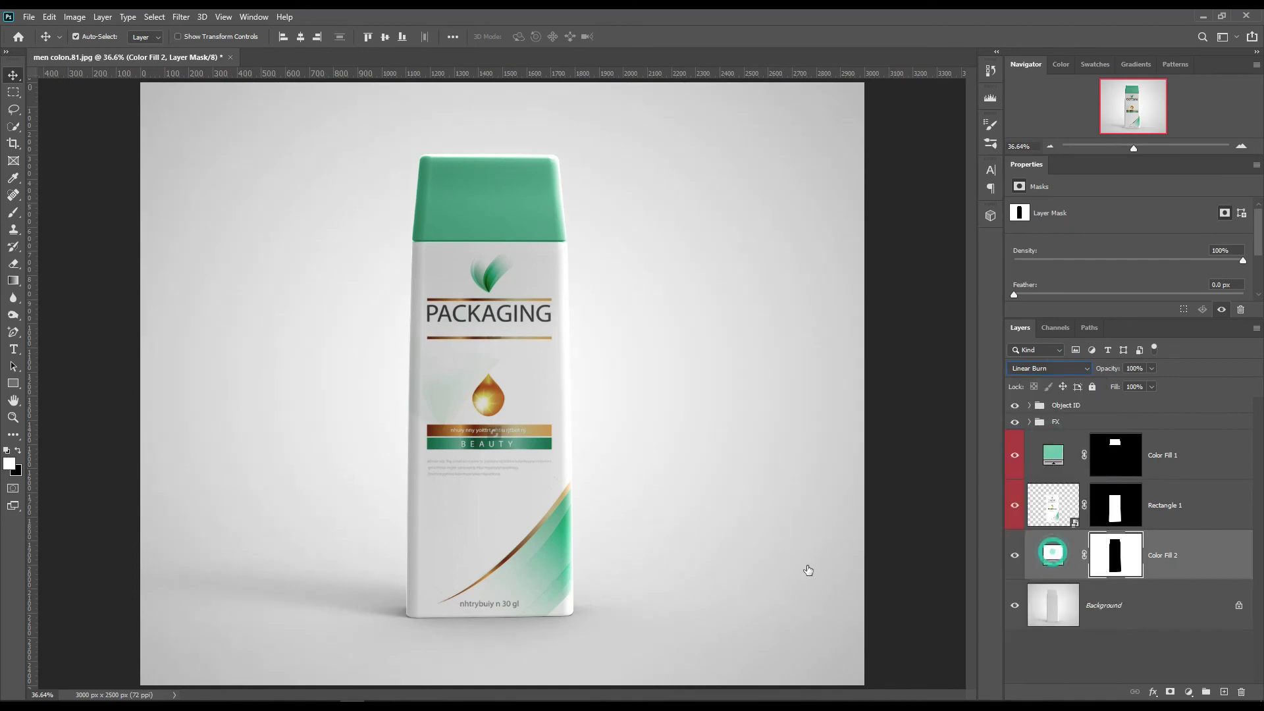
- Change the Color Fill 2 colour to pale mint #a0ffe5, based on the bottle's swoosh green
left_click(564, 536)
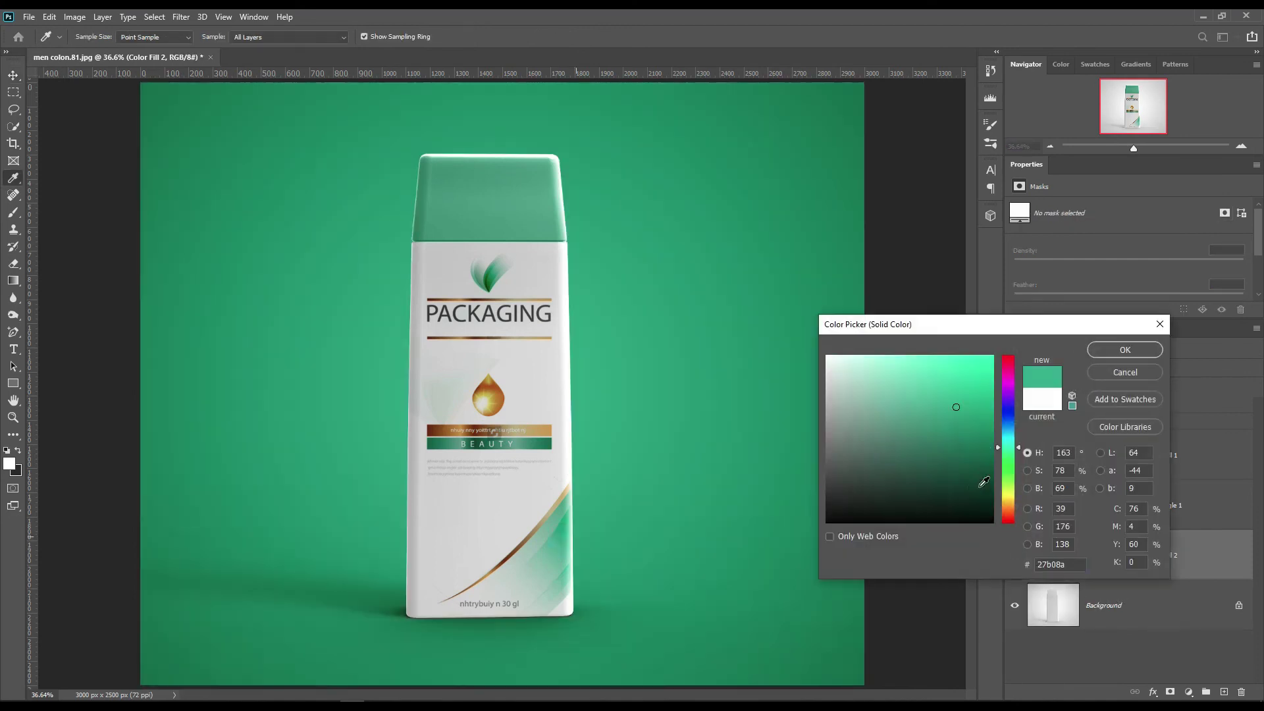
left_click_drag(960, 403, 888, 356)
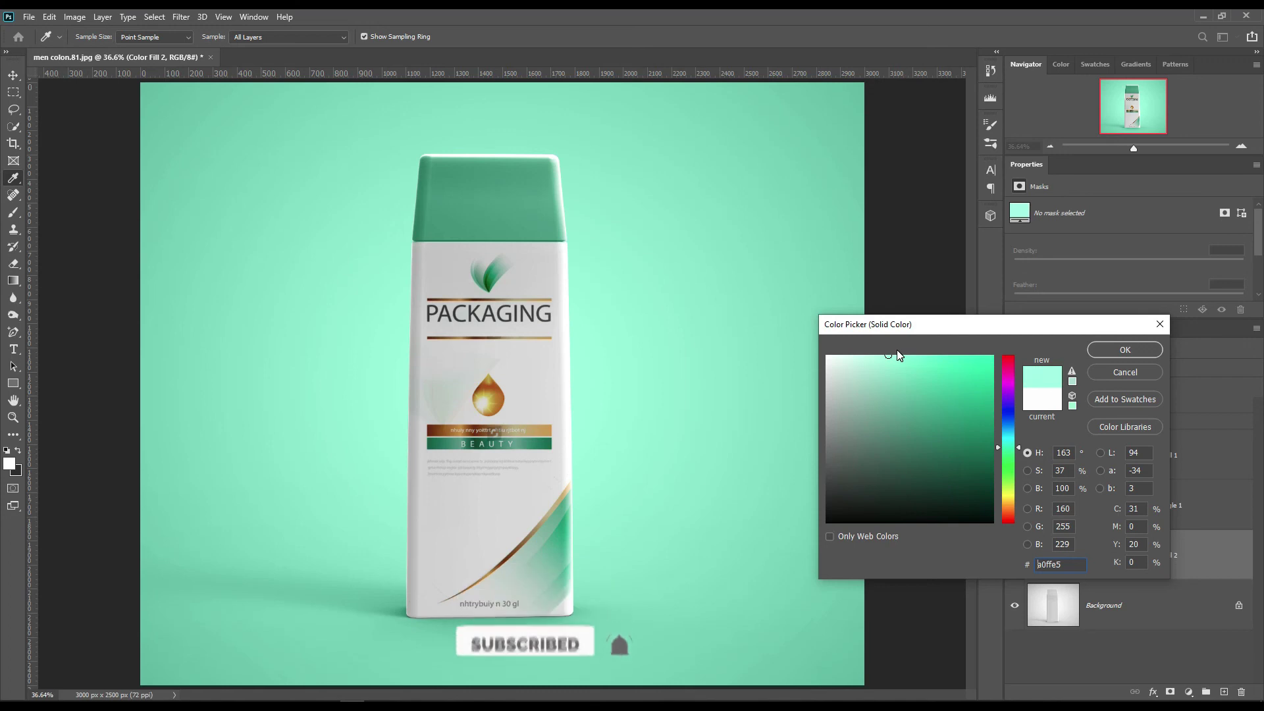
left_click(1119, 350)
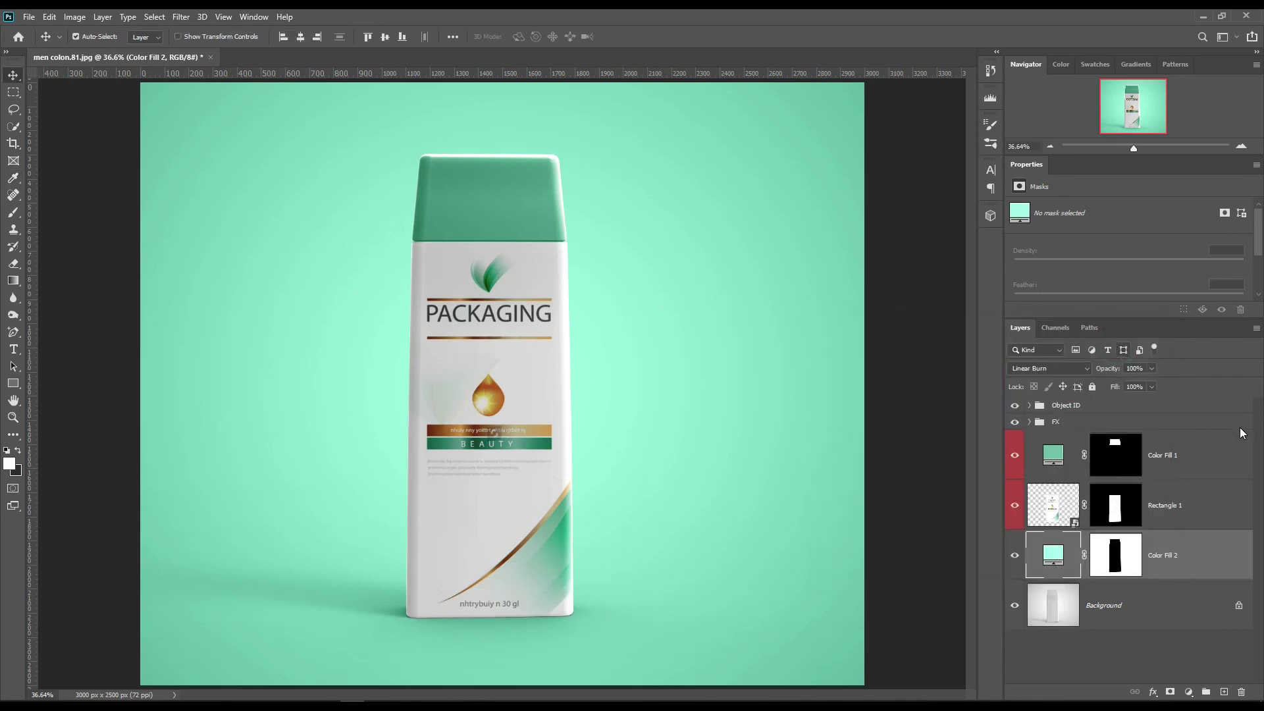
- Lower the Fill of the Light layer inside the FX group to 30%
left_click(1031, 422)
left_click(1129, 450)
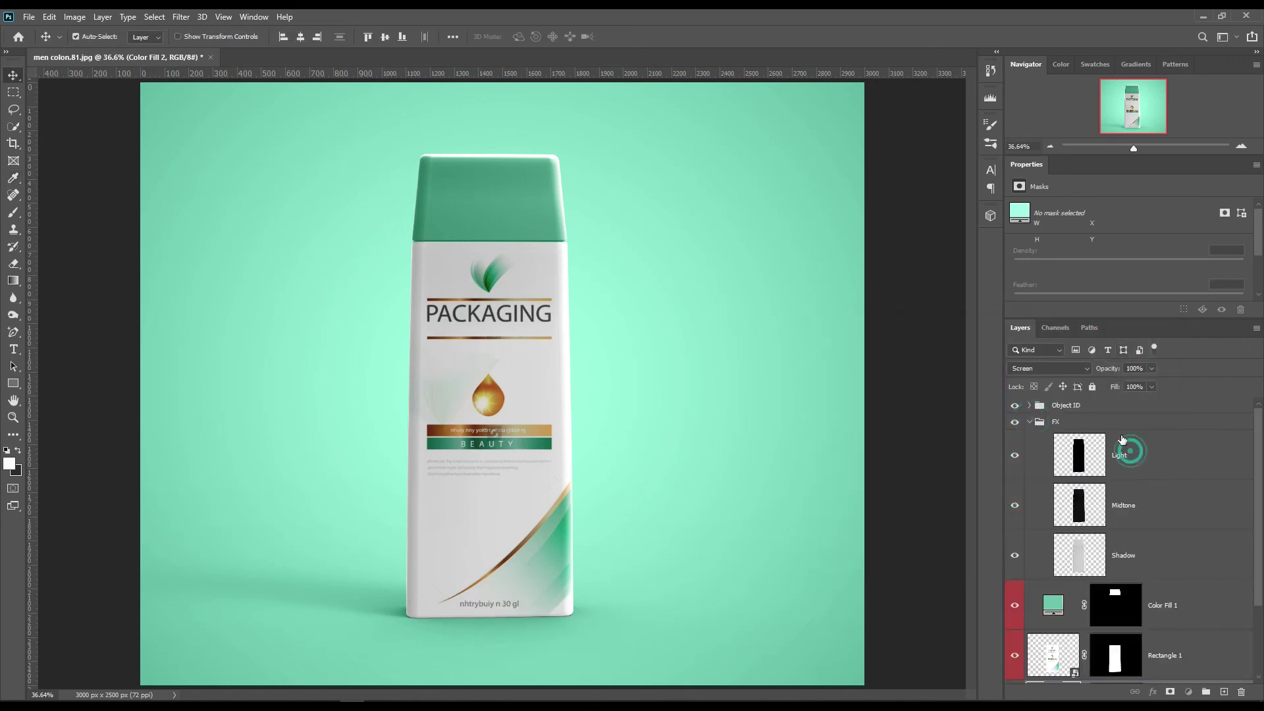
left_click(1114, 387)
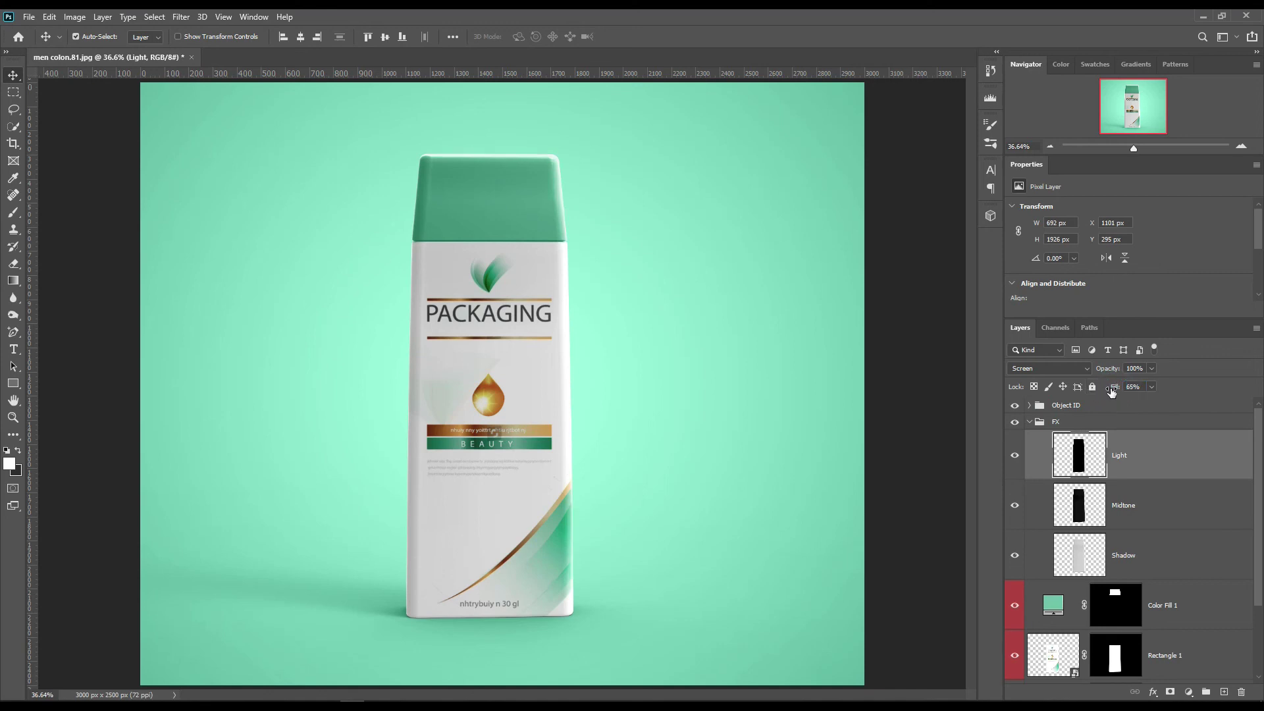
mouse_move(1111, 391)
left_mouse_down()
mouse_move(1087, 392)
mouse_move(1126, 394)
left_mouse_up()
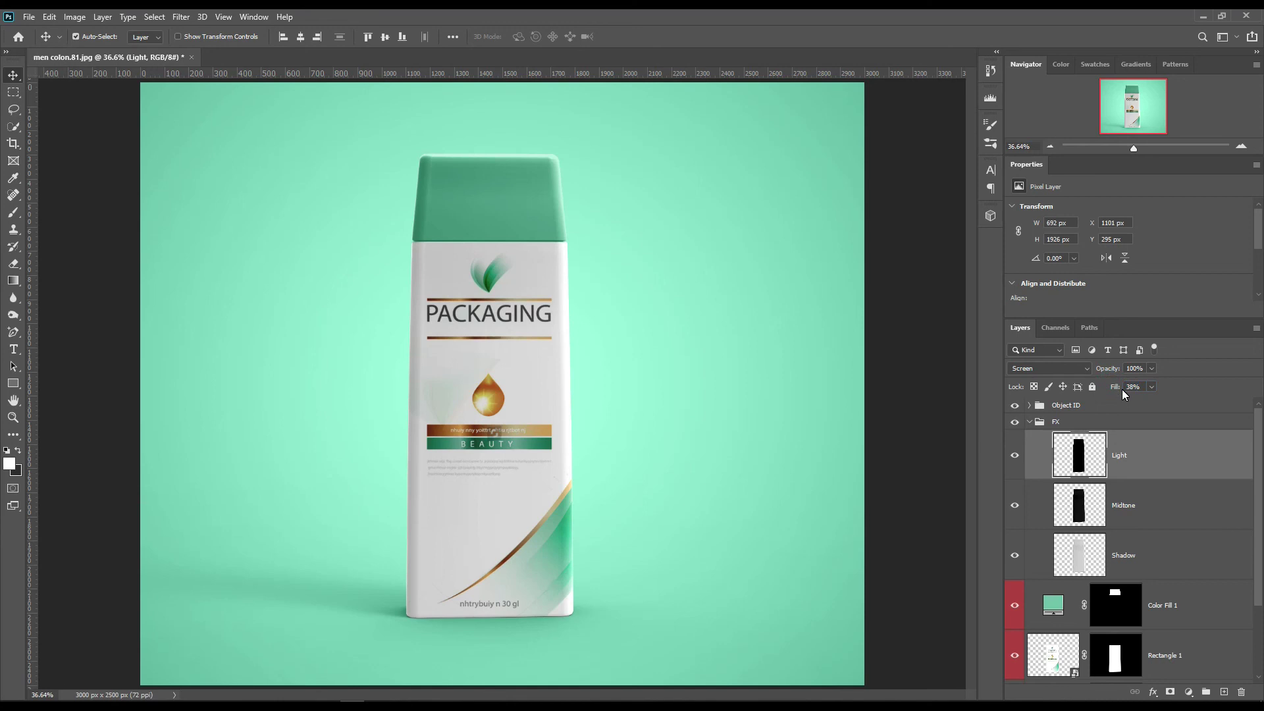
- Collapse the FX group and give the Color Fill 2 layer a red colour label
left_click(1034, 424)
left_click(1029, 421)
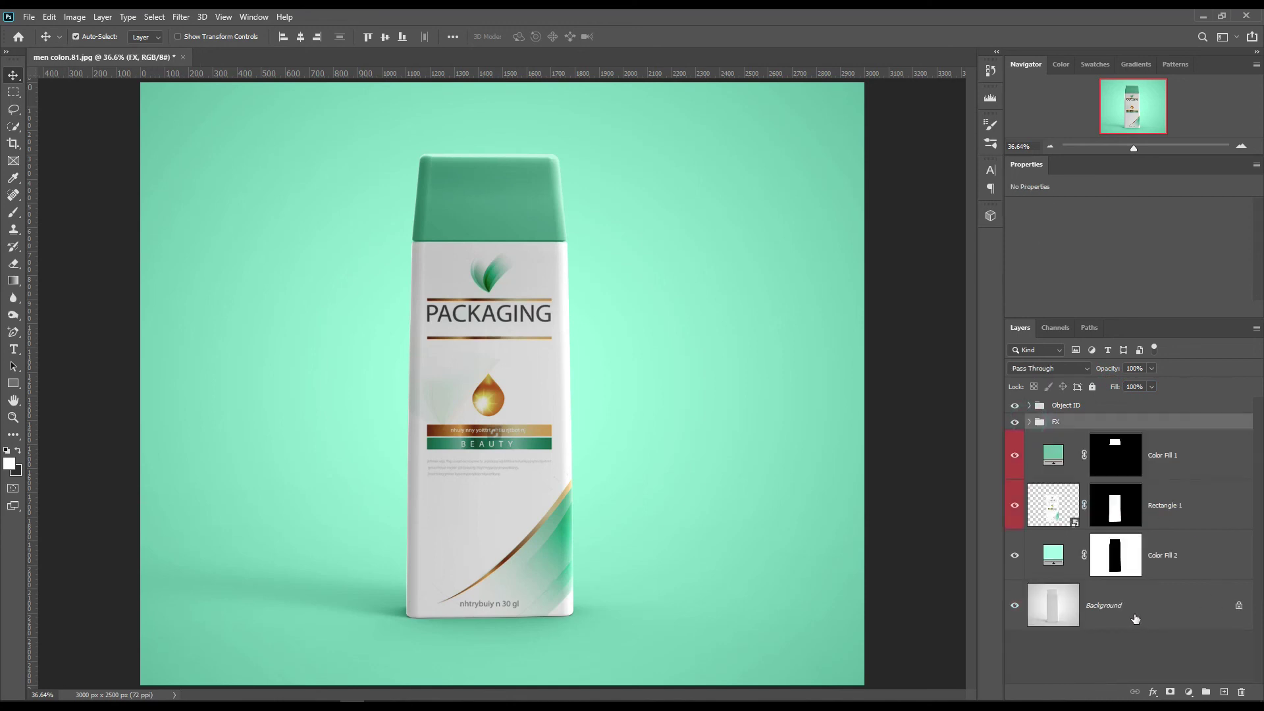
right_click(1171, 556)
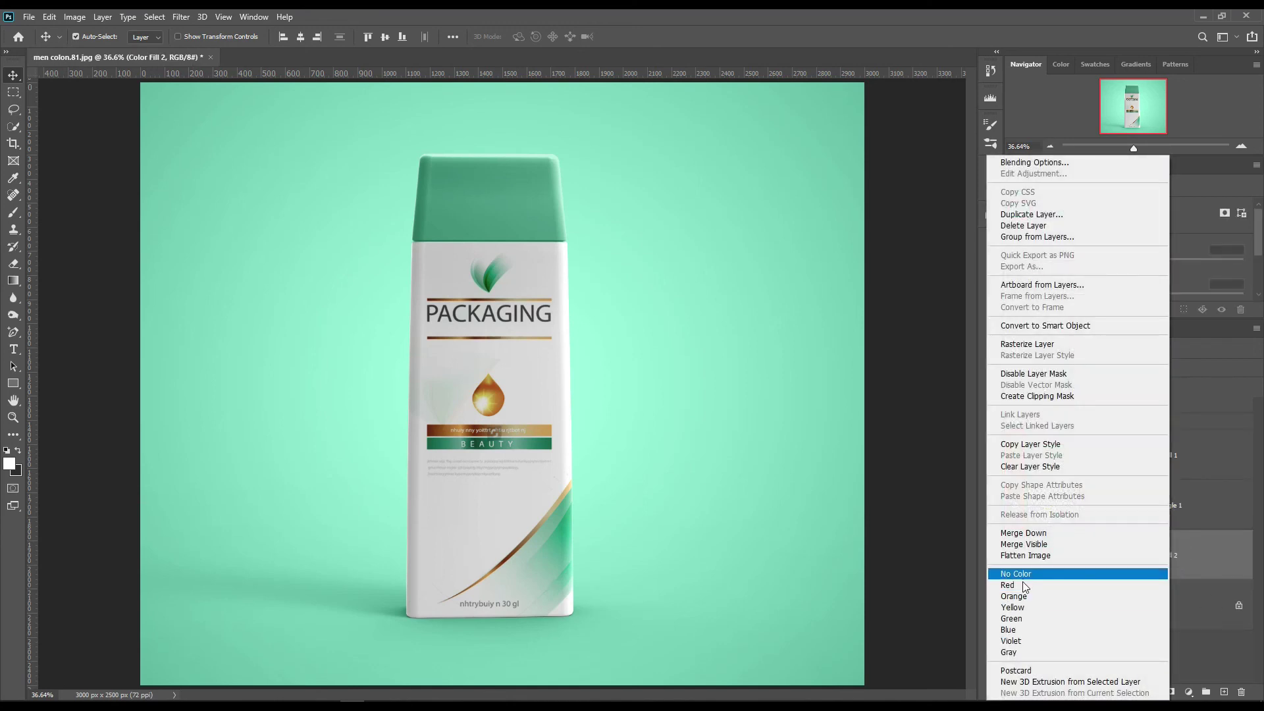
left_click(1022, 584)
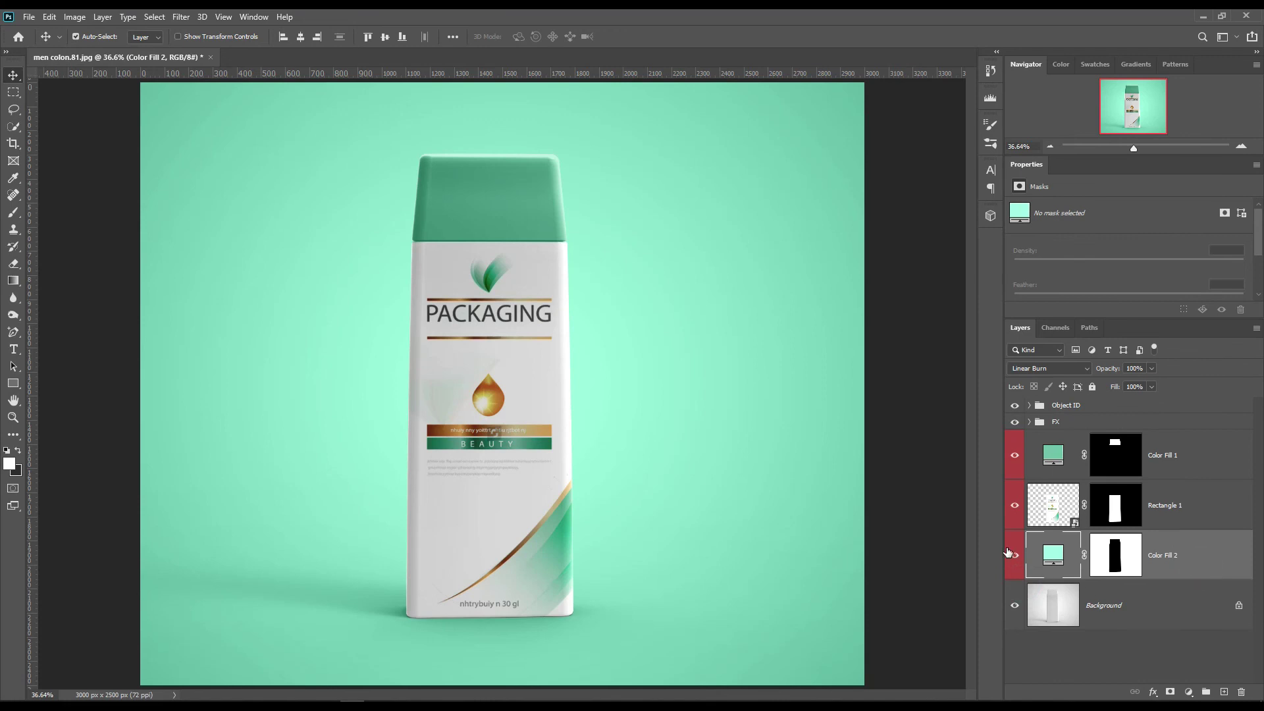
- Toggle the background fill, bottle label and cap colour fill off and on to compare
left_click(1015, 559)
left_click(1015, 558)
left_click(1014, 506)
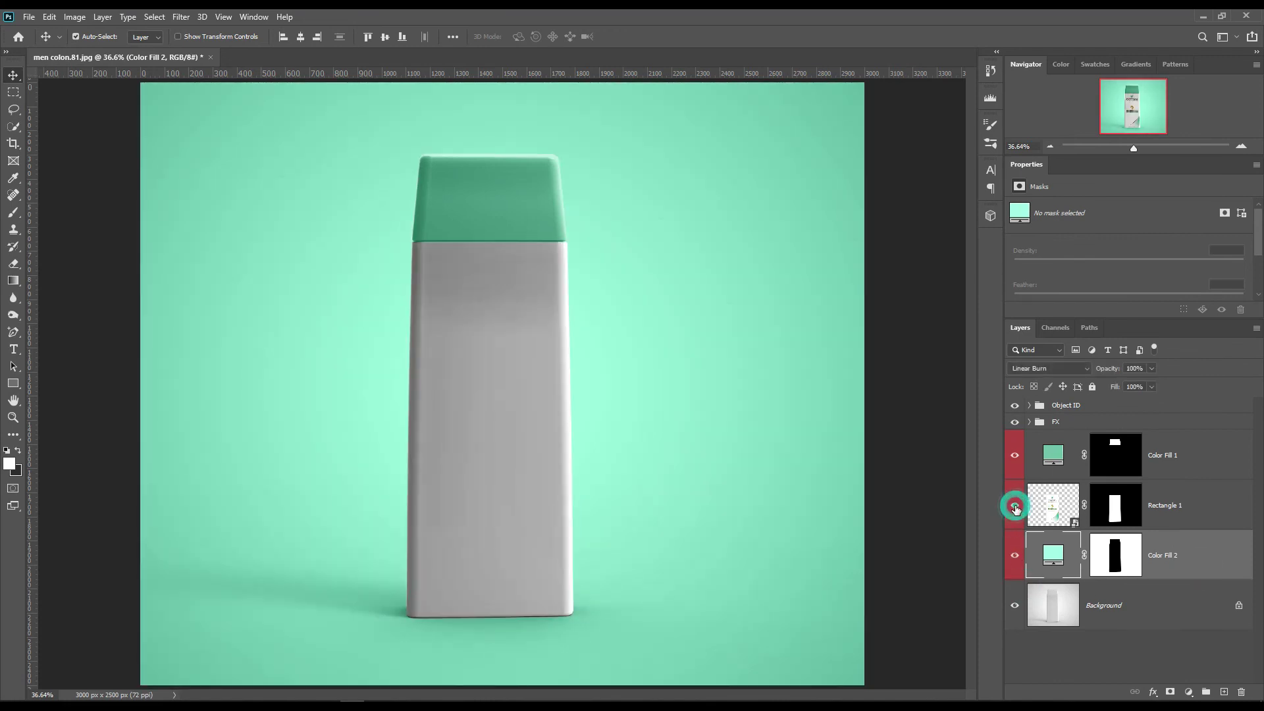
left_click(1015, 506)
left_click(1015, 464)
left_click(1014, 463)
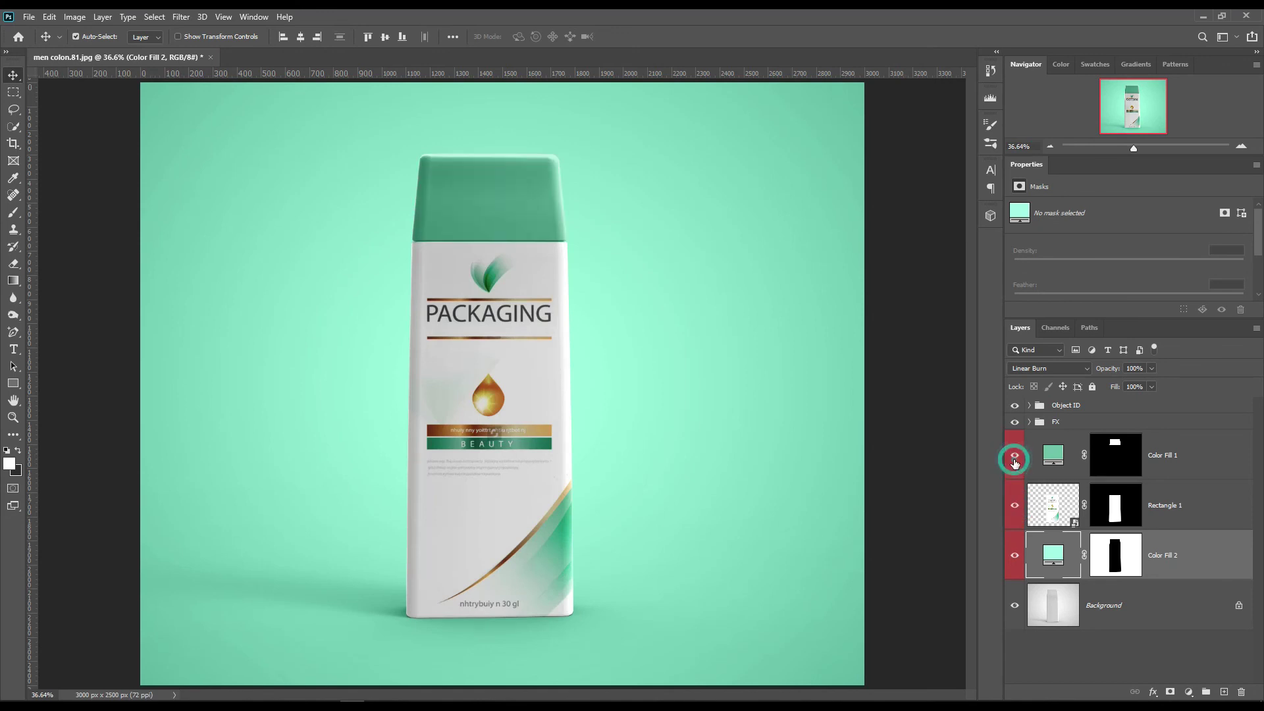